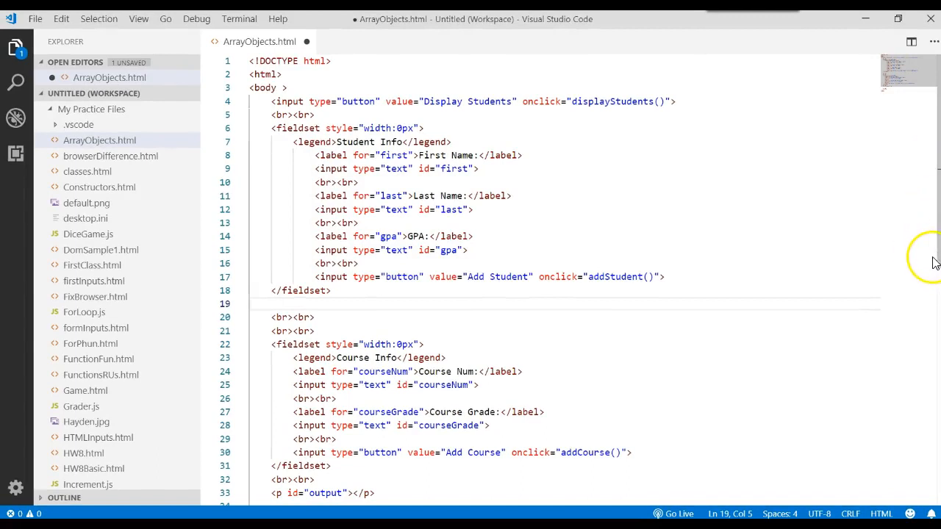
{"action": "left_click_drag", "start_coordinate": [933, 258], "coordinate": [932, 345]}
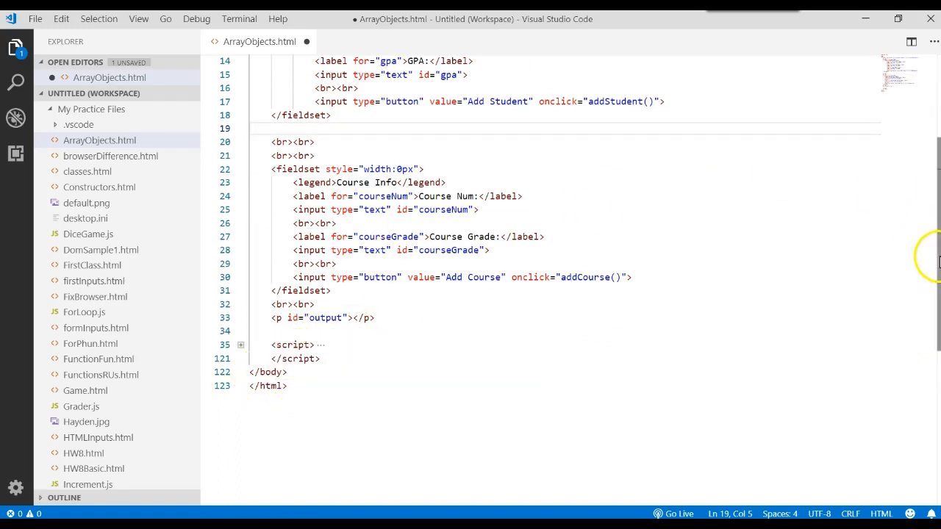
{"action": "left_click_drag", "start_coordinate": [936, 261], "coordinate": [933, 169]}
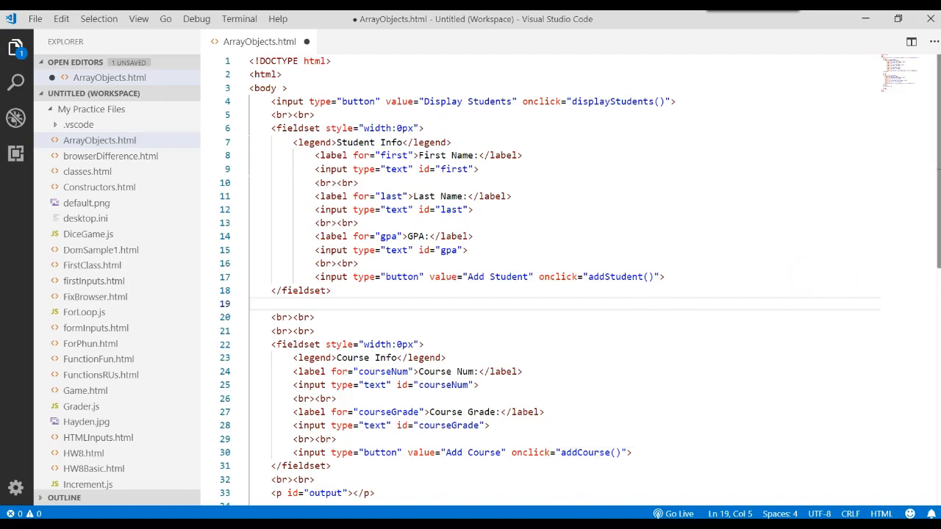
{"action": "left_click_drag", "start_coordinate": [936, 265], "coordinate": [936, 412]}
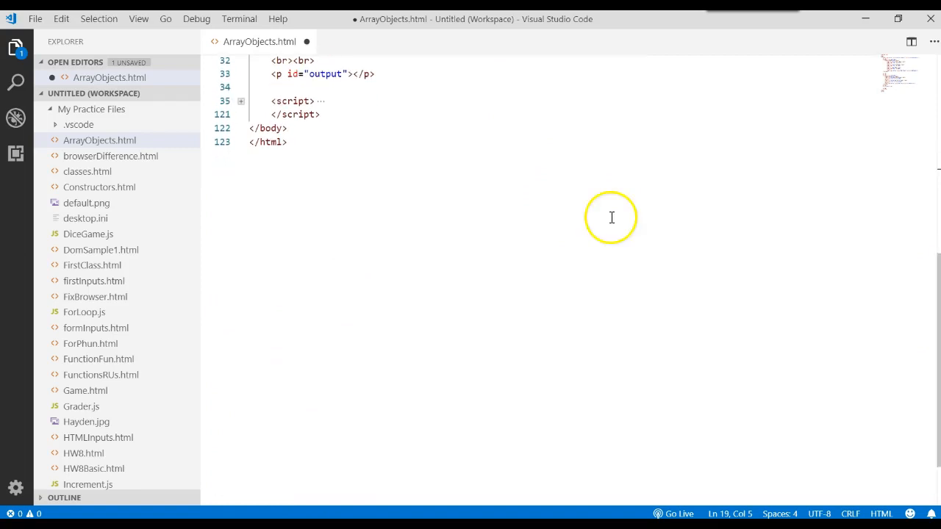
- Expand the script block and add firstName; lastName; hi; field lines at the top of class Person
{"action": "left_click", "coordinate": [242, 101]}
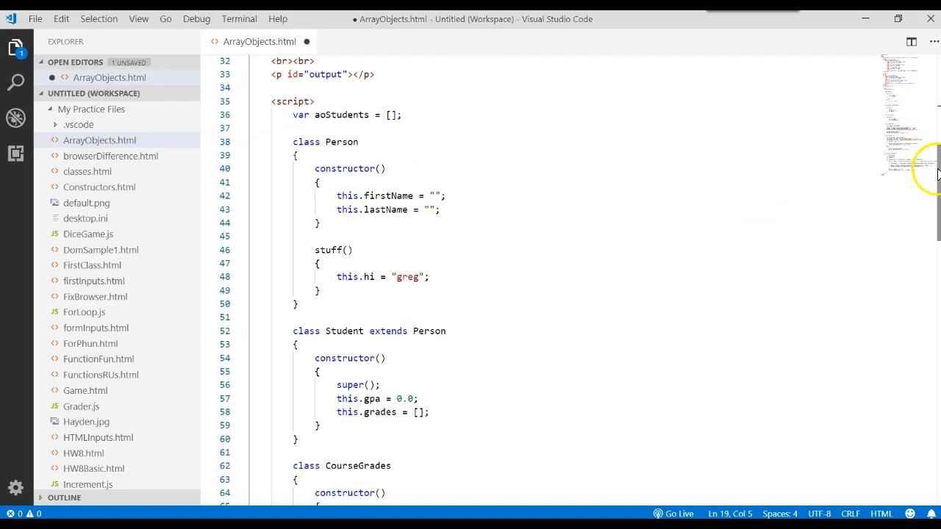
{"action": "left_click_drag", "start_coordinate": [938, 173], "coordinate": [938, 180]}
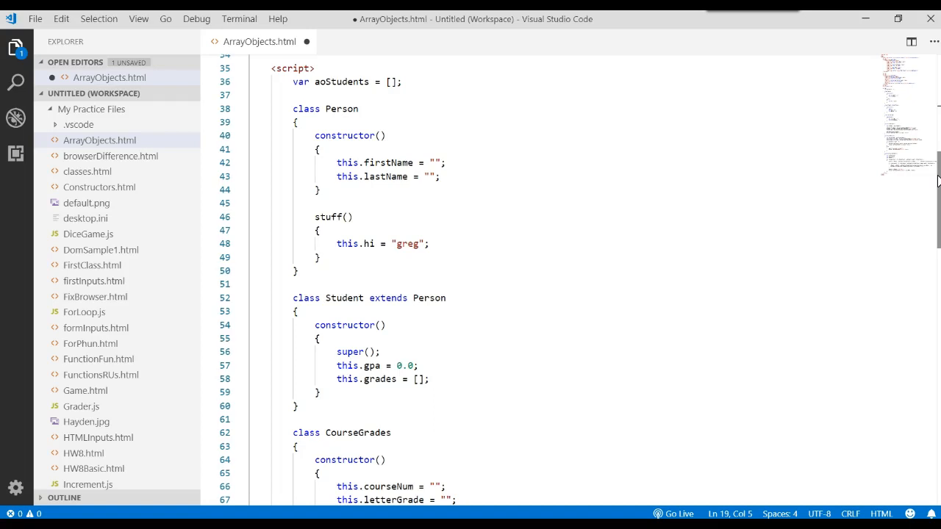
{"action": "left_click", "coordinate": [334, 122]}
{"action": "key", "text": "Return"}
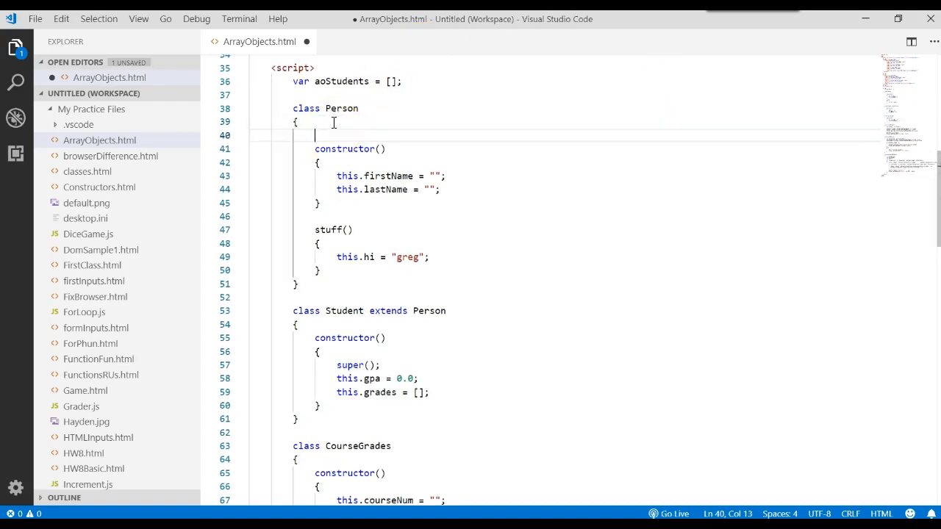
{"action": "type", "text": "firstNa"}
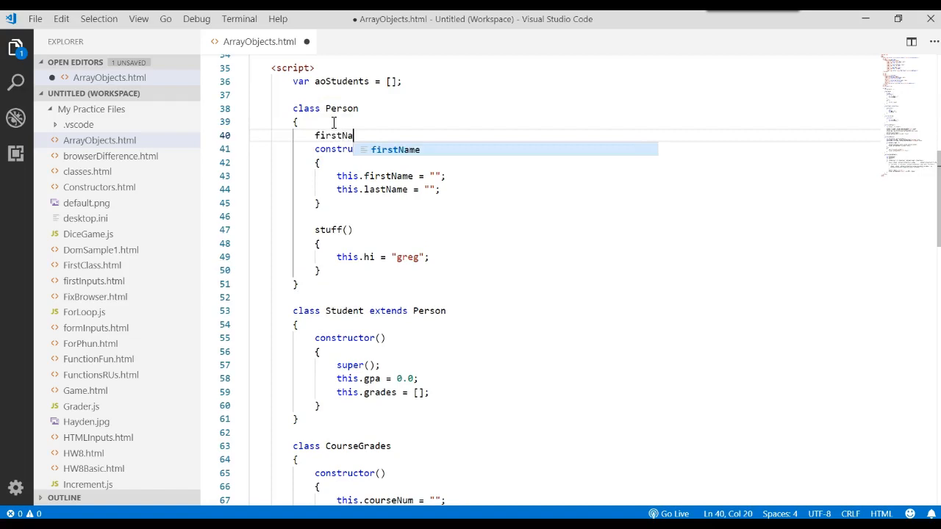
{"action": "type", "text": "me;"}
{"action": "key", "text": "Return"}
{"action": "type", "text": "last"}
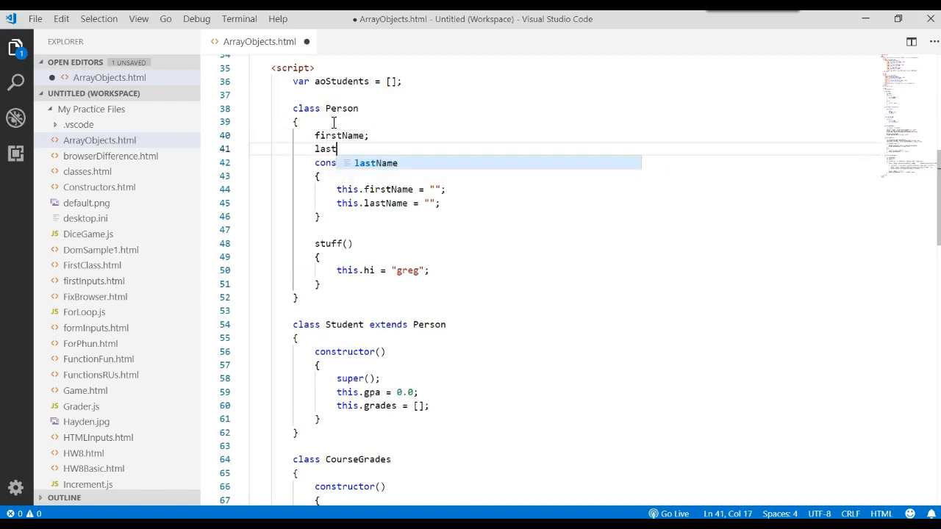
{"action": "type", "text": "Name;"}
{"action": "key", "text": "Return"}
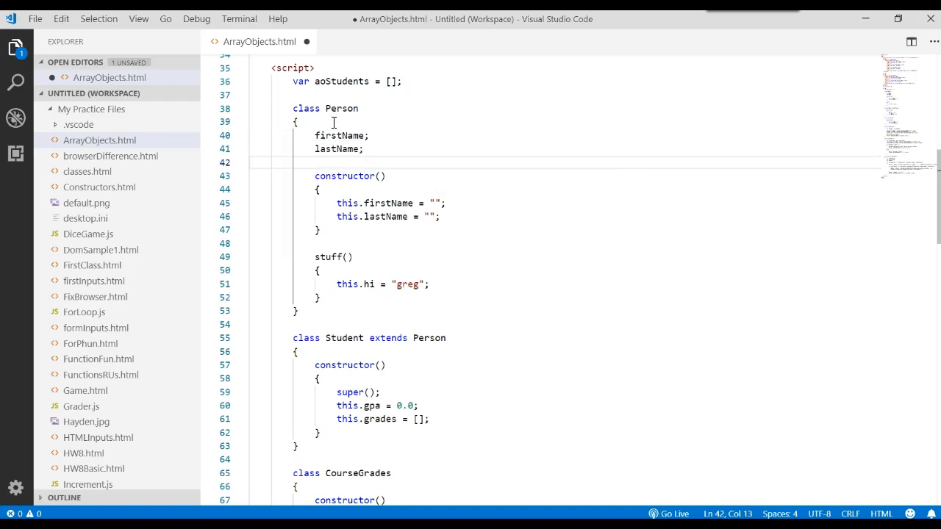
{"action": "type", "text": "hi;"}
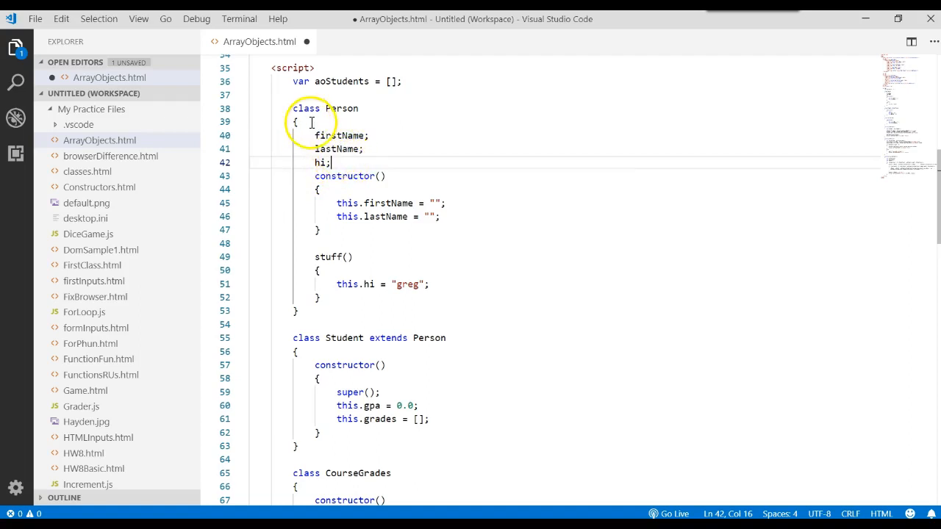
{"action": "left_click_drag", "start_coordinate": [312, 134], "coordinate": [334, 163]}
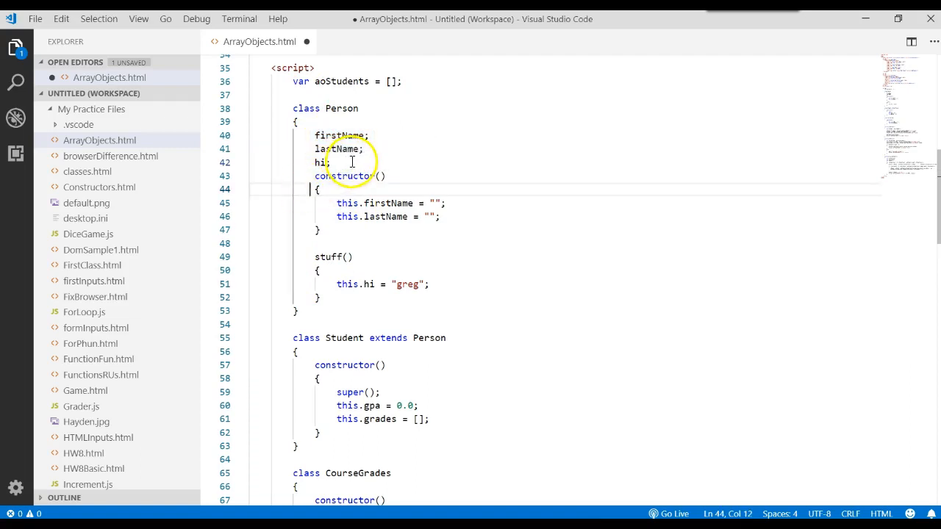
- Delete the three field declaration lines and review the constructor's firstName/lastName assignments
{"action": "left_click_drag", "start_coordinate": [331, 162], "coordinate": [250, 136]}
{"action": "key", "text": "Delete"}
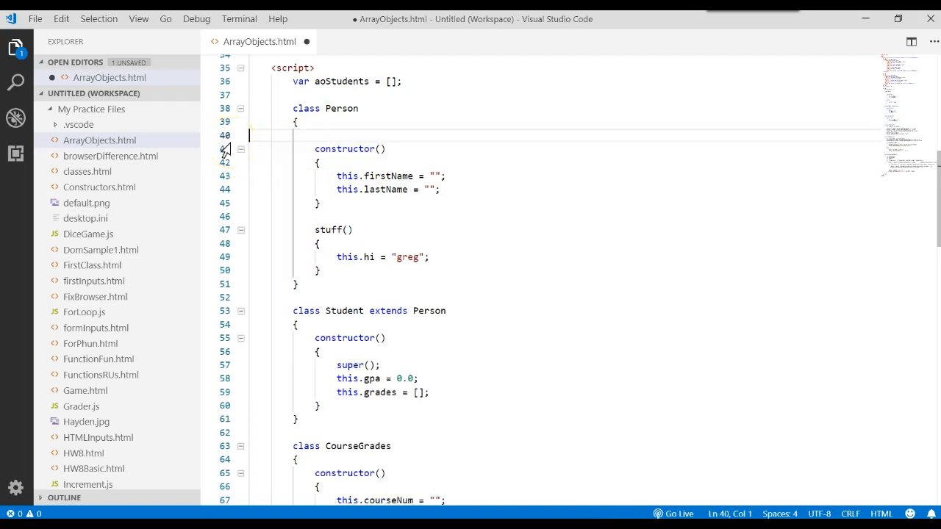
{"action": "key", "text": "BackSpace"}
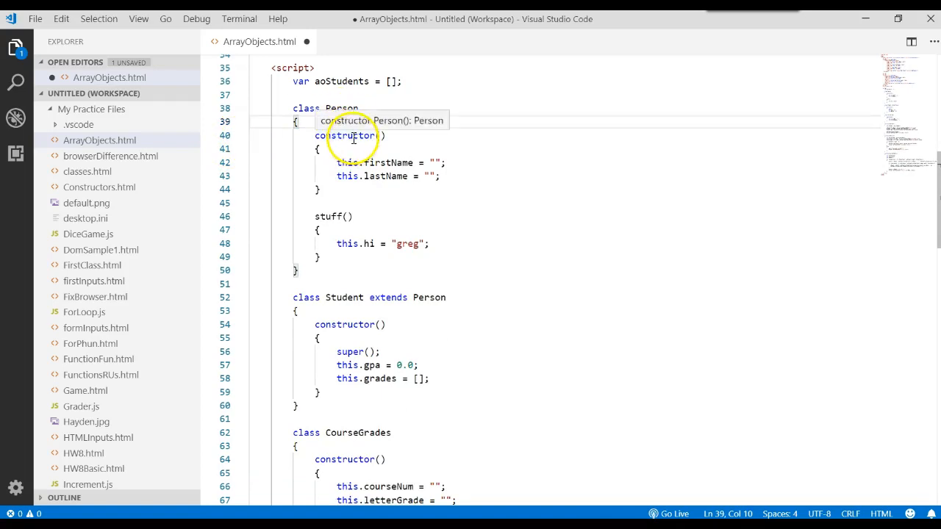
{"action": "left_click", "coordinate": [354, 135]}
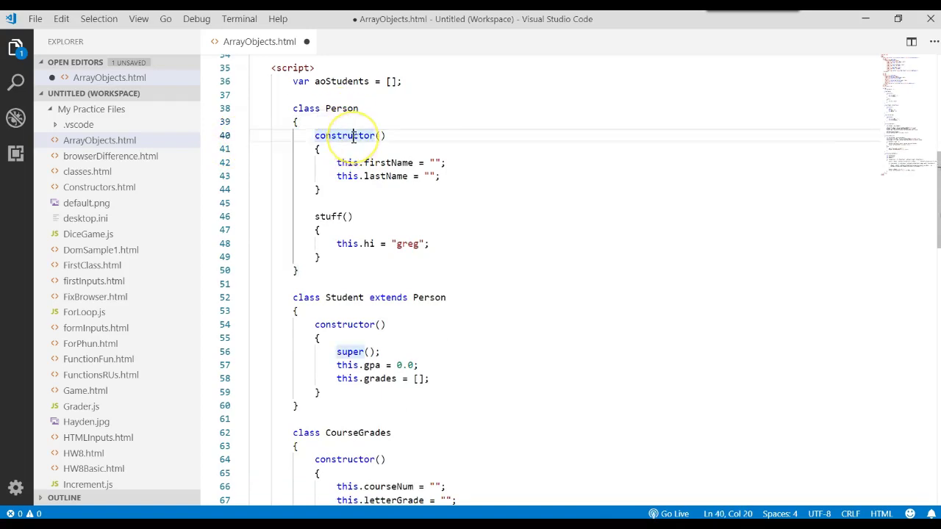
{"action": "left_click", "coordinate": [405, 162]}
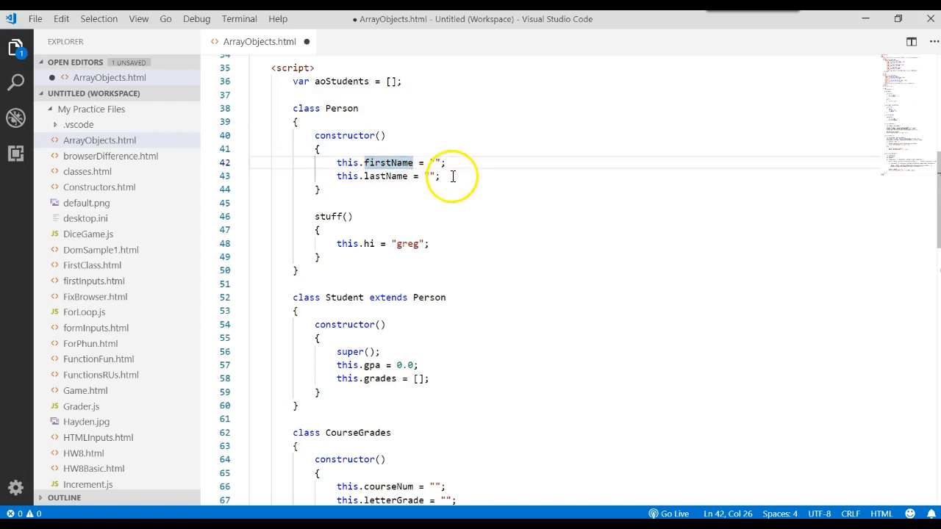
{"action": "left_click_drag", "start_coordinate": [441, 176], "coordinate": [332, 163]}
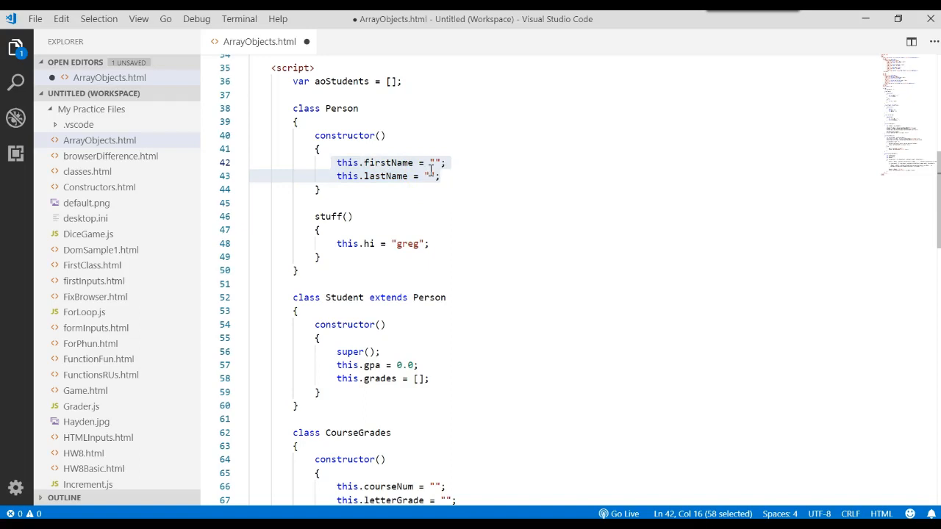
- Review the hi = "greg" assignment inside stuff() and the stuff() method name
{"action": "left_click_drag", "start_coordinate": [430, 243], "coordinate": [333, 248]}
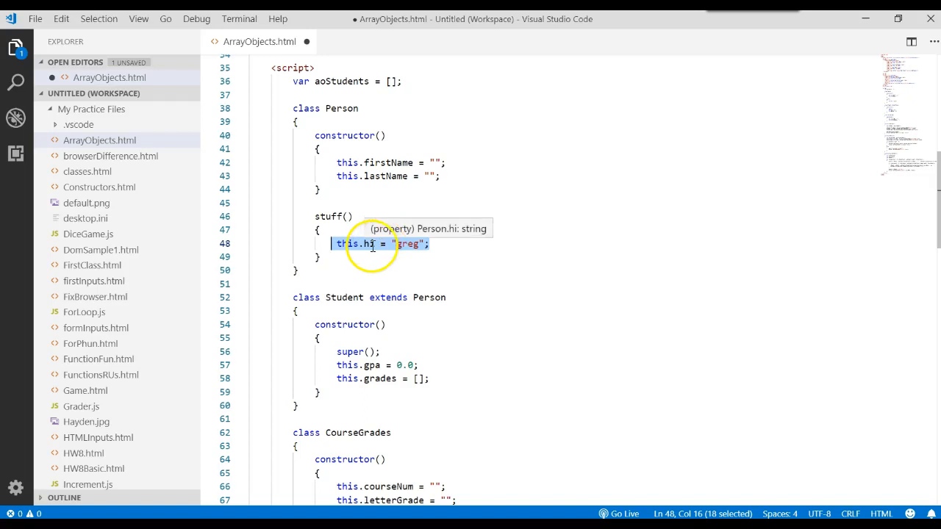
{"action": "right_click", "coordinate": [371, 245]}
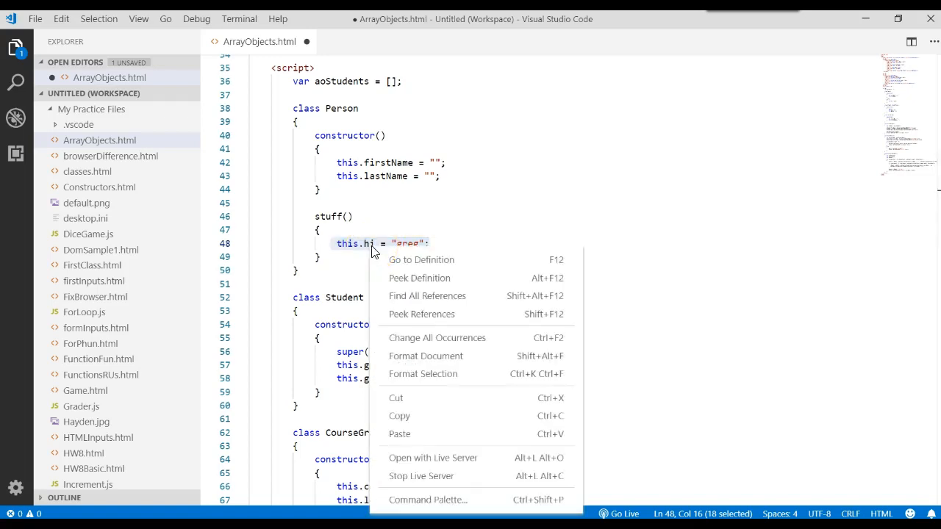
{"action": "left_click", "coordinate": [348, 245]}
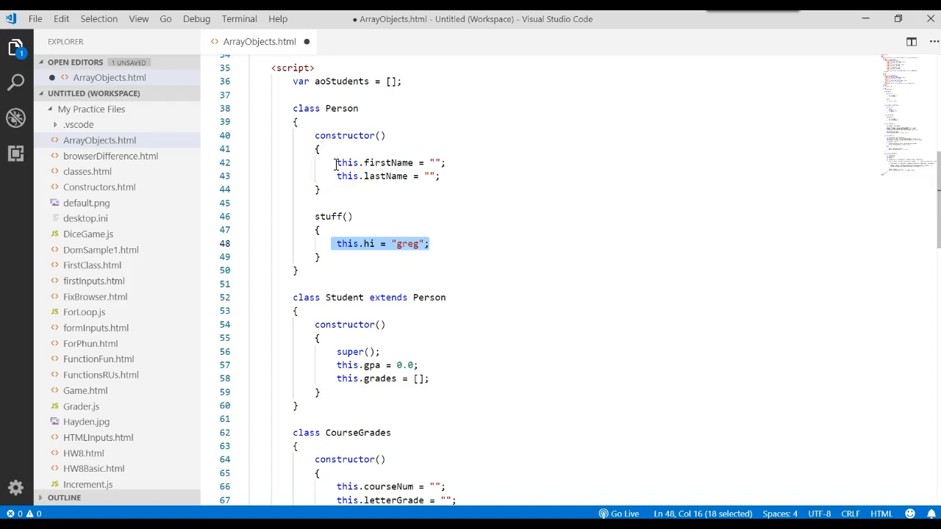
{"action": "left_click_drag", "start_coordinate": [334, 163], "coordinate": [449, 176]}
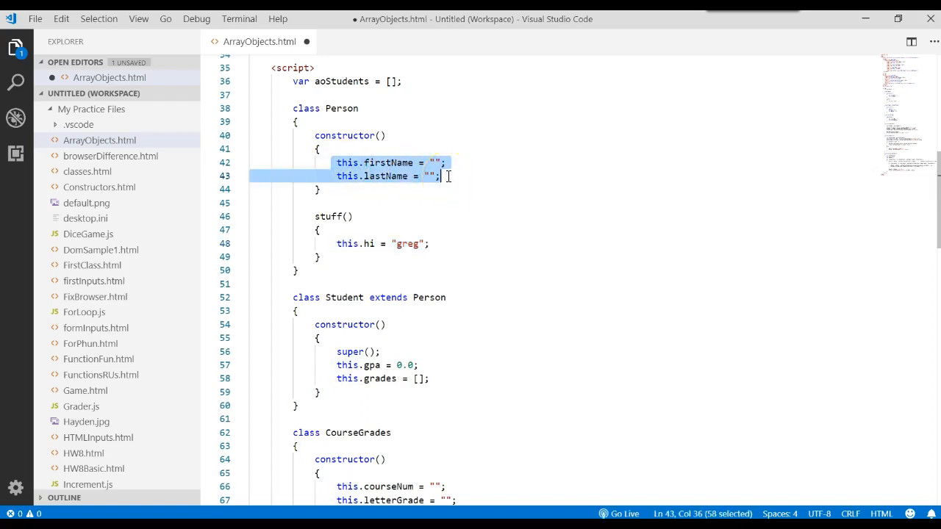
{"action": "left_click_drag", "start_coordinate": [353, 216], "coordinate": [315, 216]}
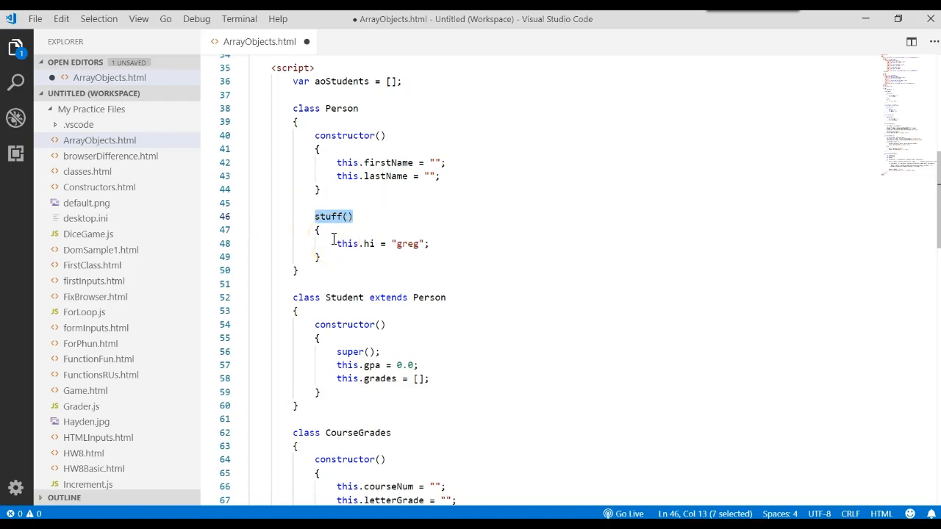
{"action": "left_click", "coordinate": [367, 231]}
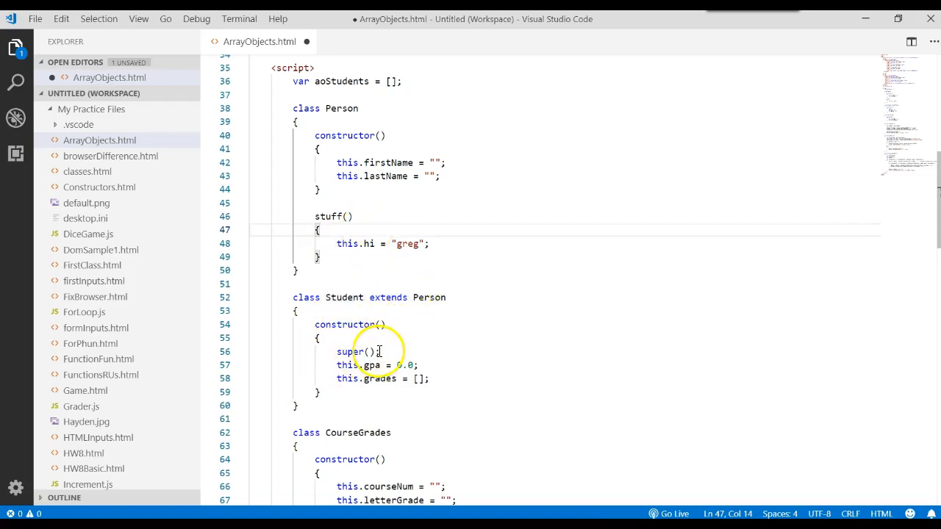
- Inspect the super(); call in the Student constructor
{"action": "right_click", "coordinate": [339, 351]}
{"action": "left_click", "coordinate": [339, 351]}
{"action": "right_click", "coordinate": [339, 351]}
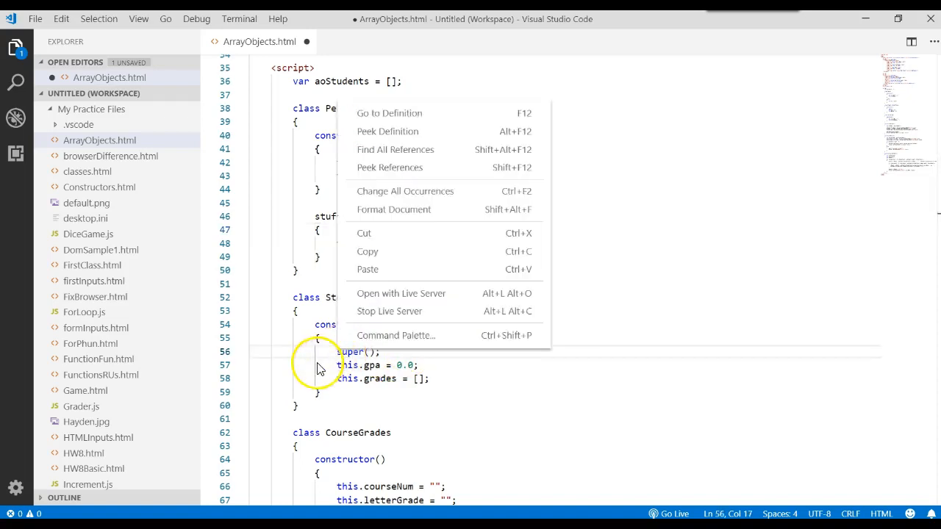
{"action": "key", "text": "Escape"}
{"action": "left_click_drag", "start_coordinate": [337, 353], "coordinate": [396, 348]}
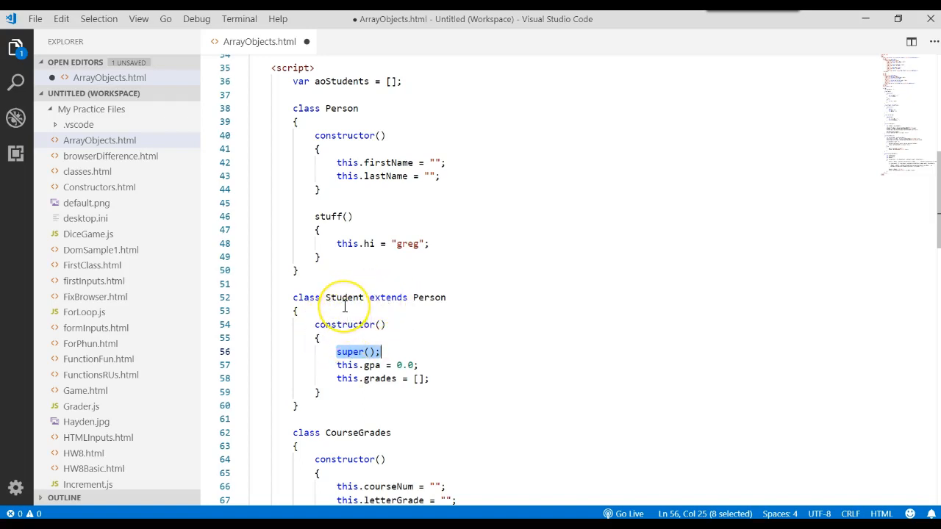
{"action": "left_click", "coordinate": [337, 352]}
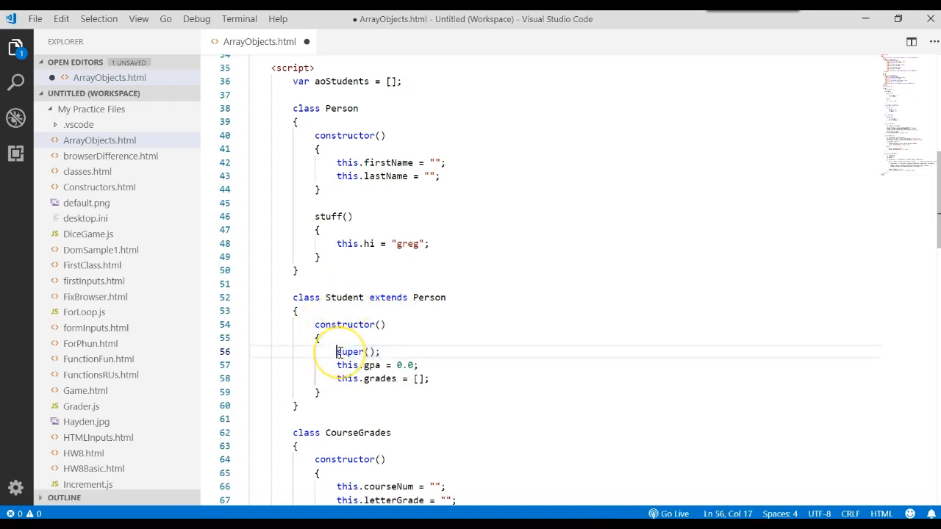
{"action": "left_click_drag", "start_coordinate": [337, 352], "coordinate": [388, 353]}
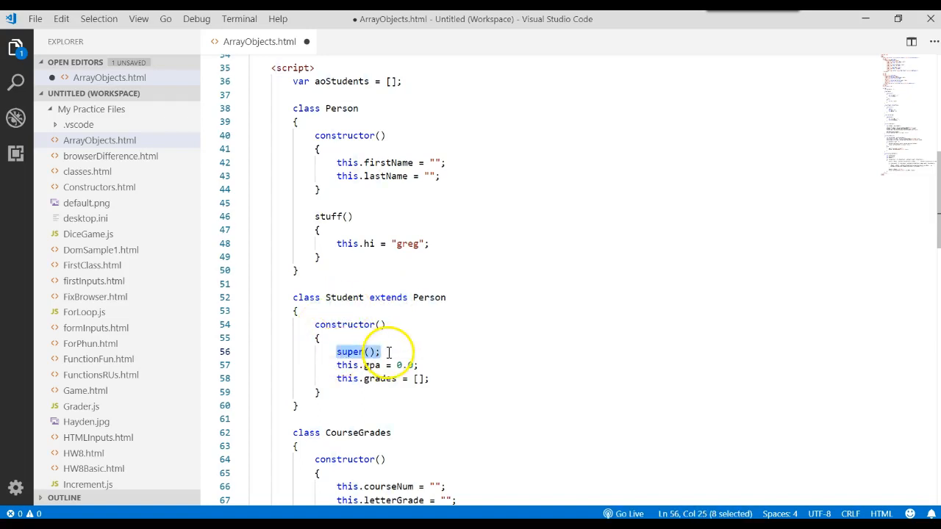
- Review firstName, super(), gpa and grades, then add a blank line after Student's opening brace
{"action": "left_click", "coordinate": [371, 162]}
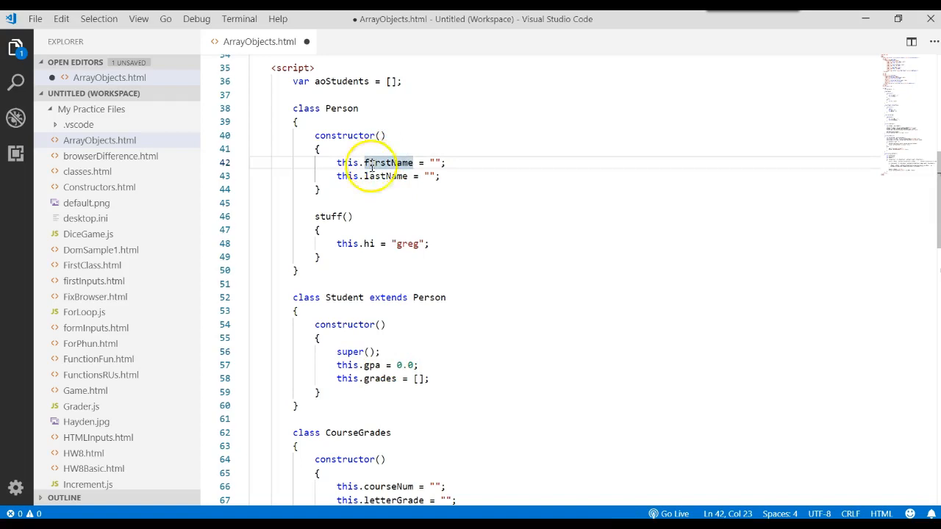
{"action": "left_click", "coordinate": [358, 351]}
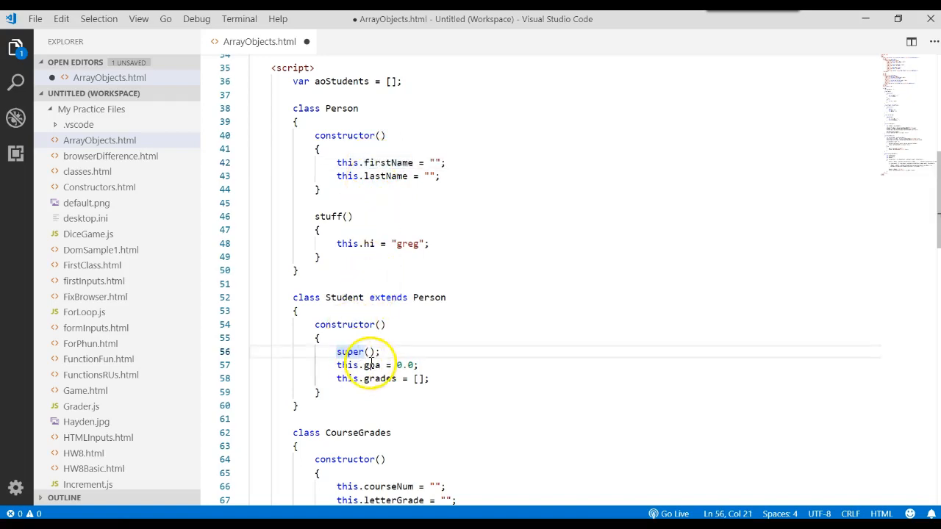
{"action": "left_click", "coordinate": [371, 366]}
{"action": "left_click", "coordinate": [375, 379]}
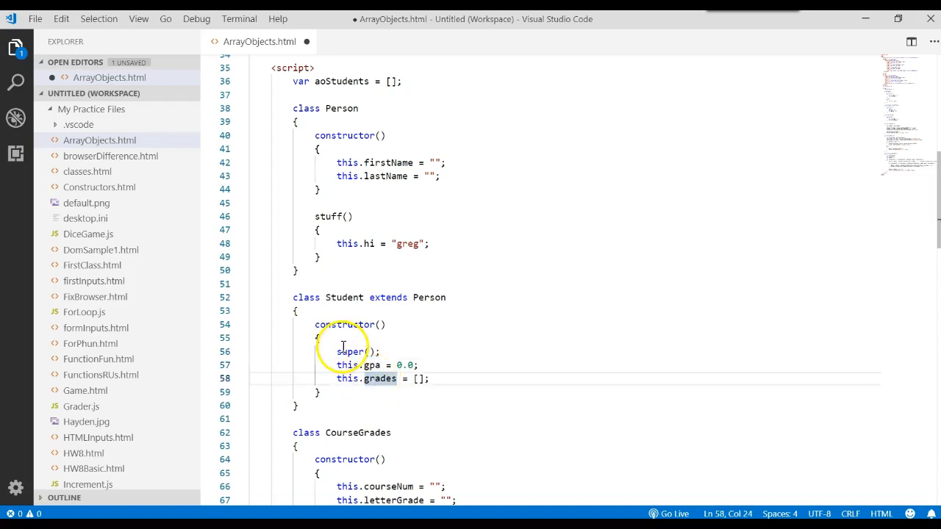
{"action": "left_click", "coordinate": [309, 311]}
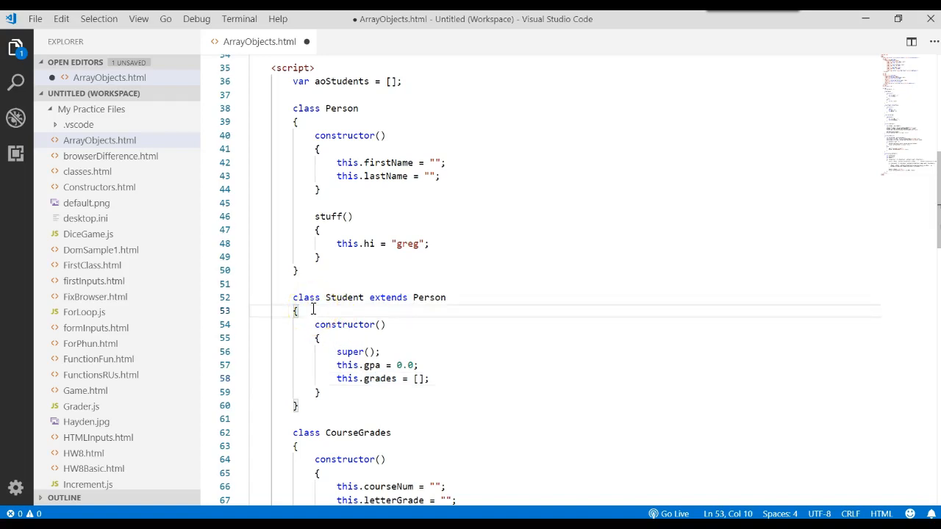
{"action": "key", "text": "Return"}
{"action": "type", "text": "this."}
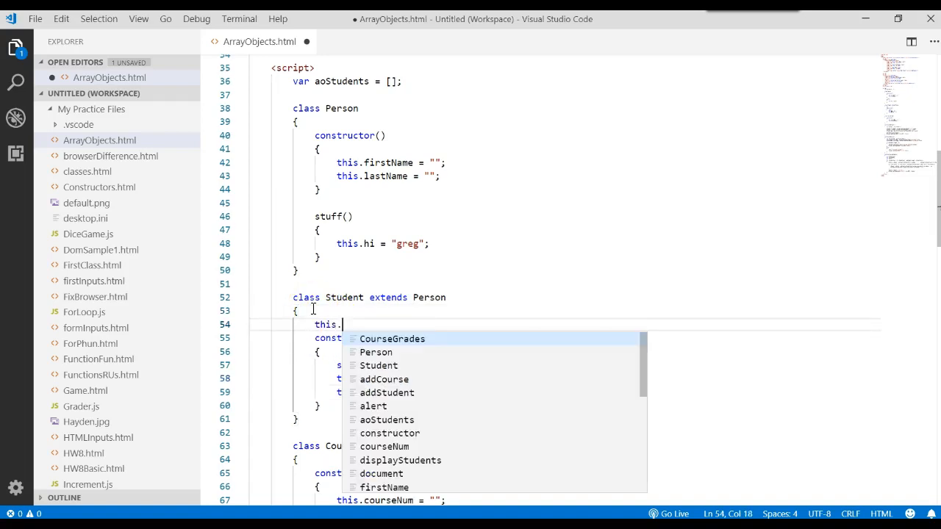
- Replace the partial this. text with gpa; and grades = []; field lines above the Student constructor
{"action": "left_click", "coordinate": [409, 250]}
{"action": "left_click", "coordinate": [345, 311]}
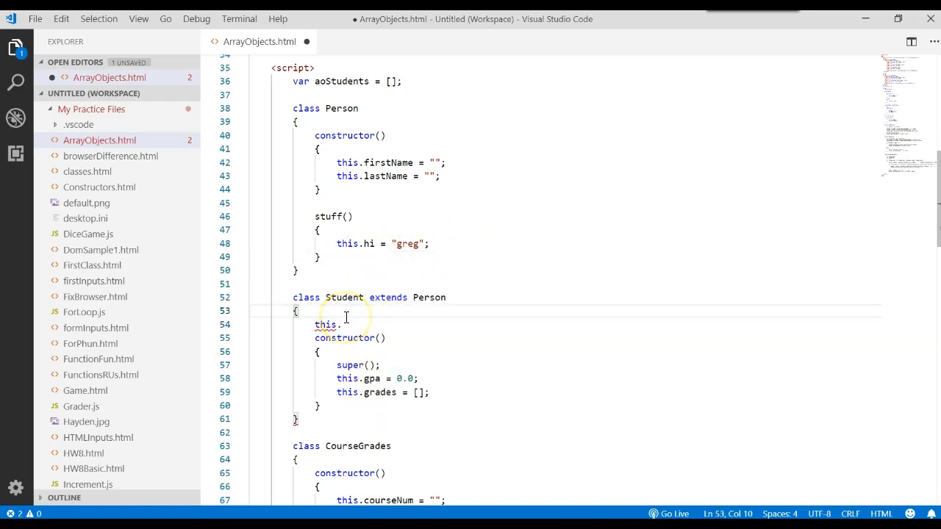
{"action": "left_click", "coordinate": [351, 326]}
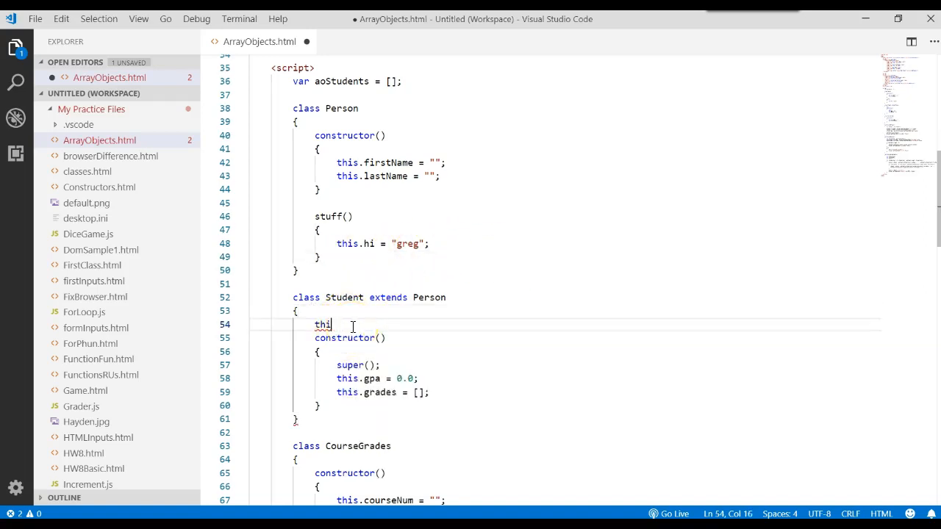
{"action": "key", "text": "BackSpace"}
{"action": "key", "text": "BackSpace"}
{"action": "key", "text": "BackSpace"}
{"action": "type", "text": "gpa;"}
{"action": "key", "text": "Return"}
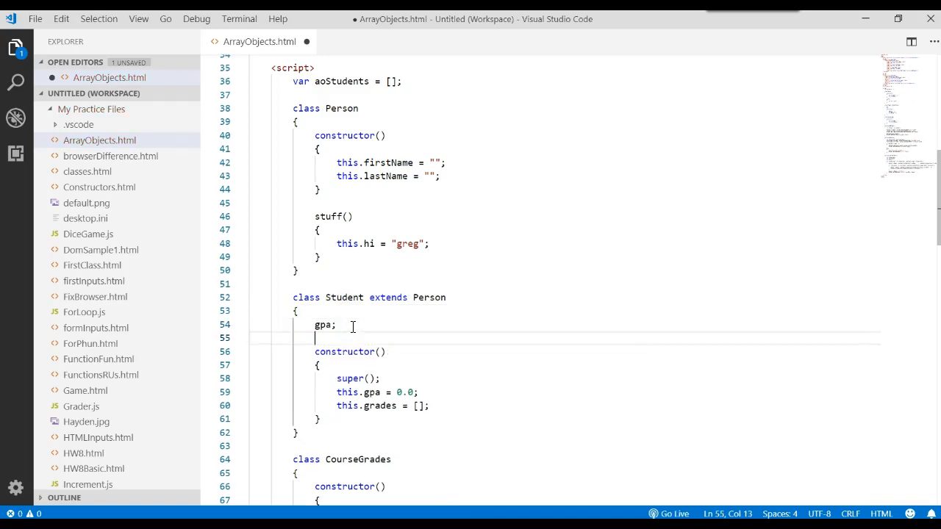
{"action": "type", "text": "grades = ["}
{"action": "type", "text": "]"}
{"action": "type", "text": ";"}
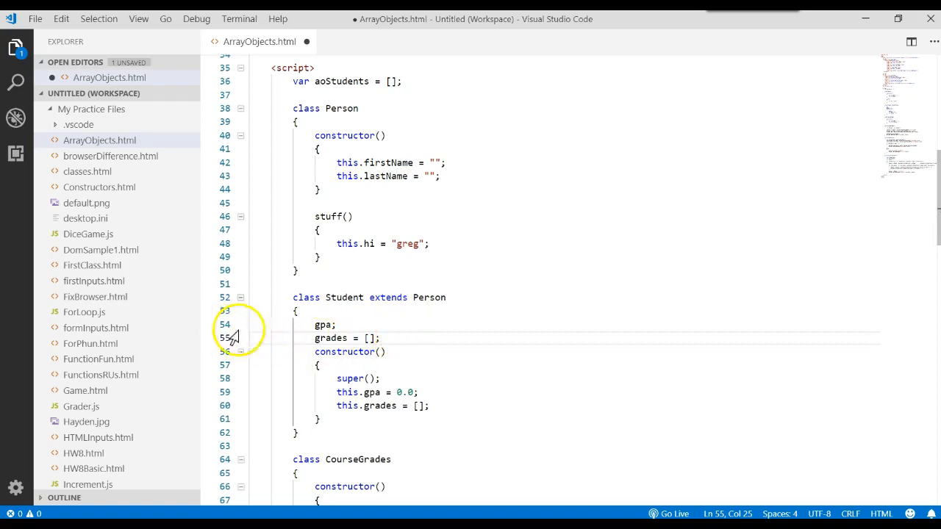
- Delete the gpa and grades field lines and the empty line, leaving only the constructor
{"action": "left_click_drag", "start_coordinate": [392, 339], "coordinate": [250, 325]}
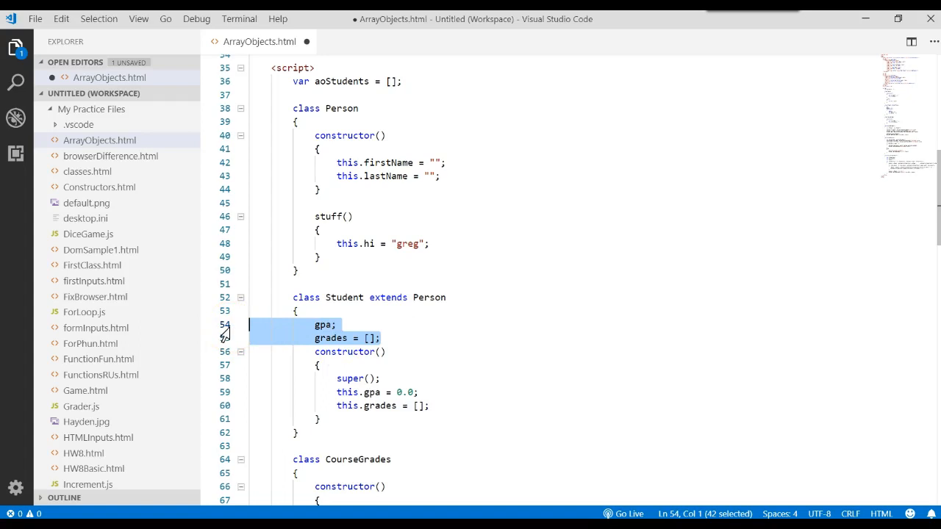
{"action": "key", "text": "Delete"}
{"action": "key", "text": "BackSpace"}
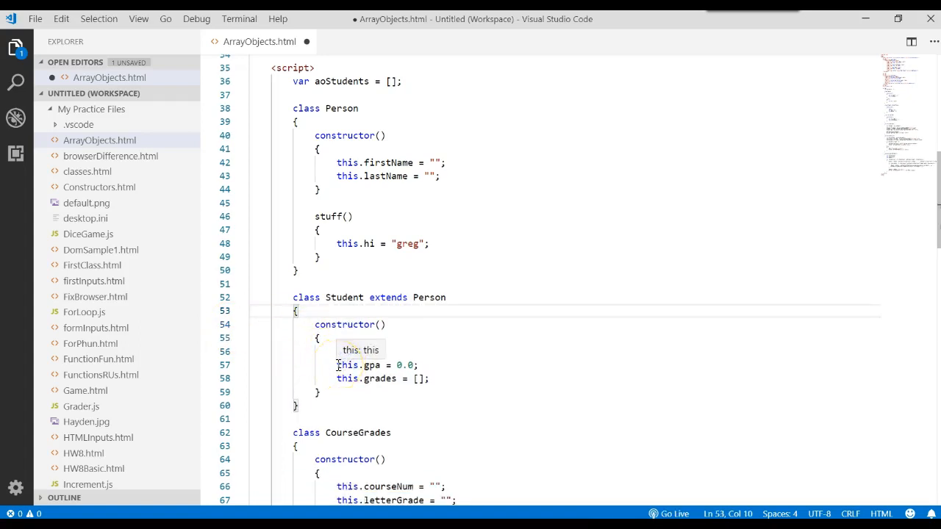
{"action": "left_click_drag", "start_coordinate": [338, 366], "coordinate": [429, 379]}
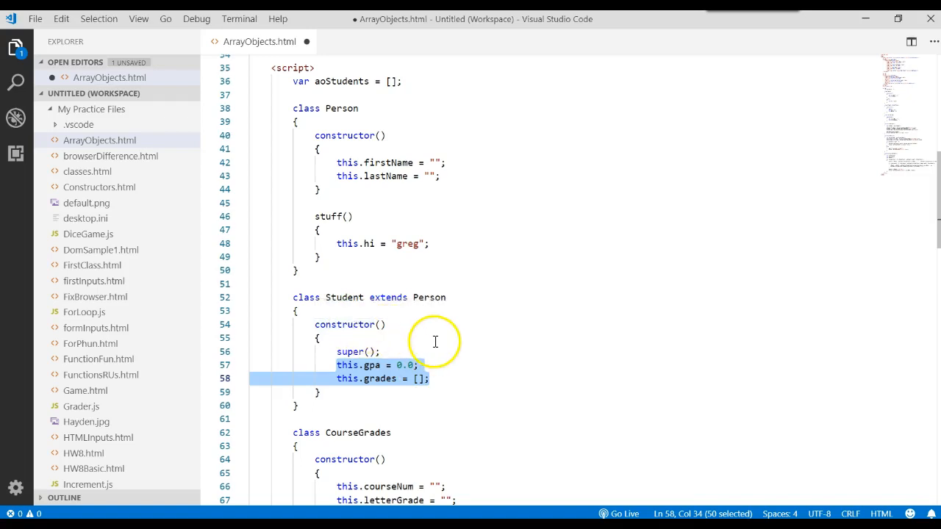
{"action": "left_click", "coordinate": [434, 340]}
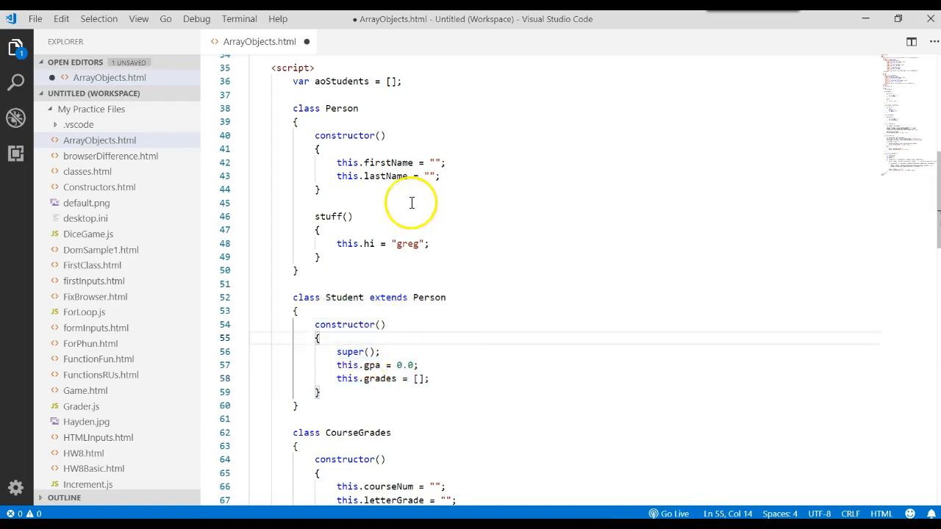
{"action": "left_click", "coordinate": [441, 163]}
{"action": "left_click_drag", "start_coordinate": [442, 163], "coordinate": [434, 163]}
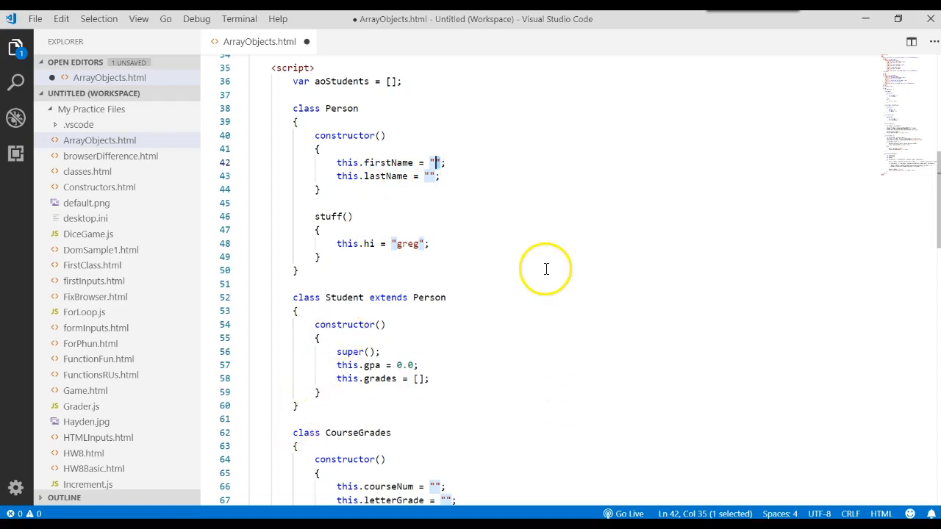
- Save the file, preview it in Chrome via Go Live, close Chrome and stop the Port 5500 server
{"action": "left_click", "coordinate": [630, 513]}
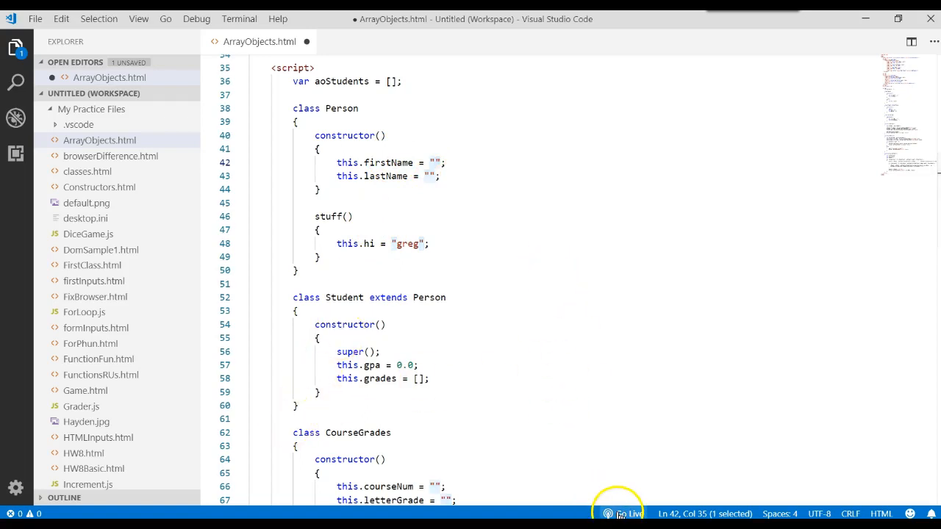
{"action": "key", "text": "ctrl+s"}
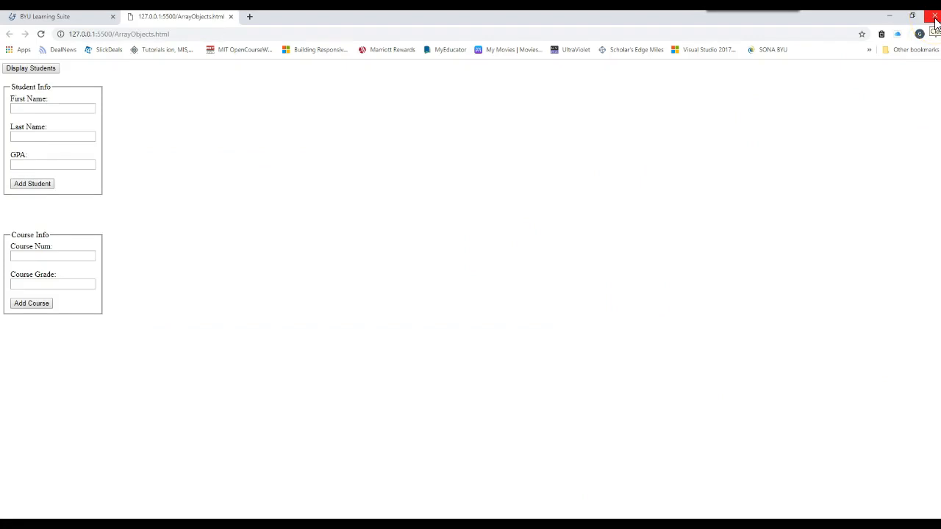
{"action": "left_click", "coordinate": [230, 16]}
{"action": "left_click", "coordinate": [890, 16]}
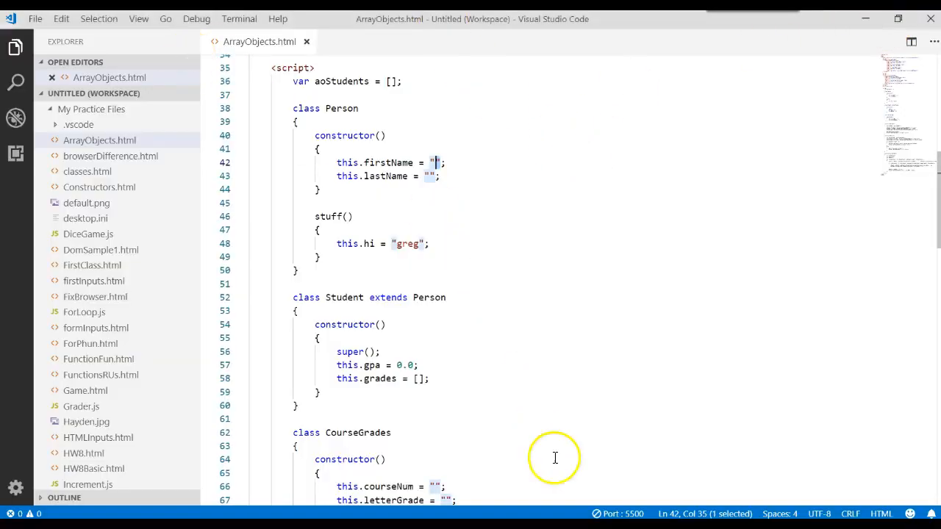
{"action": "left_click", "coordinate": [618, 513]}
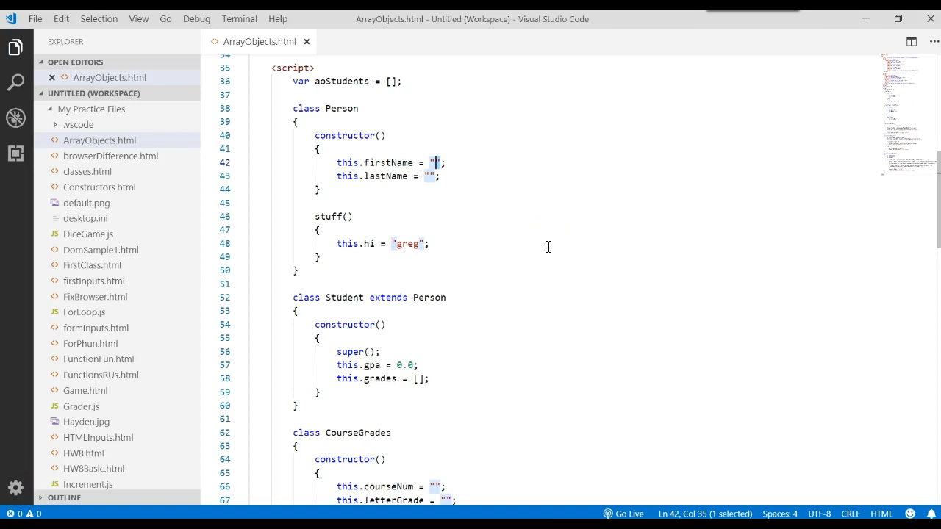
- Run Preferences: Open User Settings from the command palette
{"action": "key", "text": "ctrl+shift+p"}
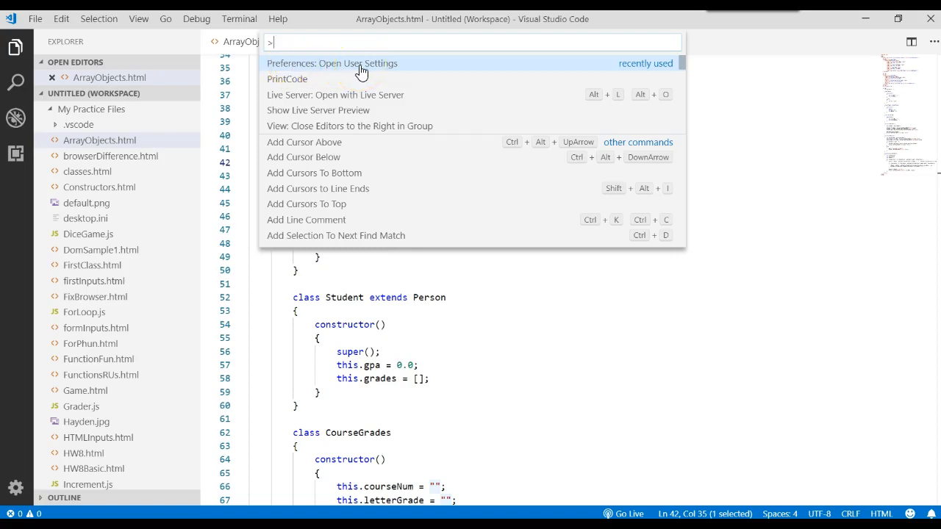
{"action": "type", "text": "open us"}
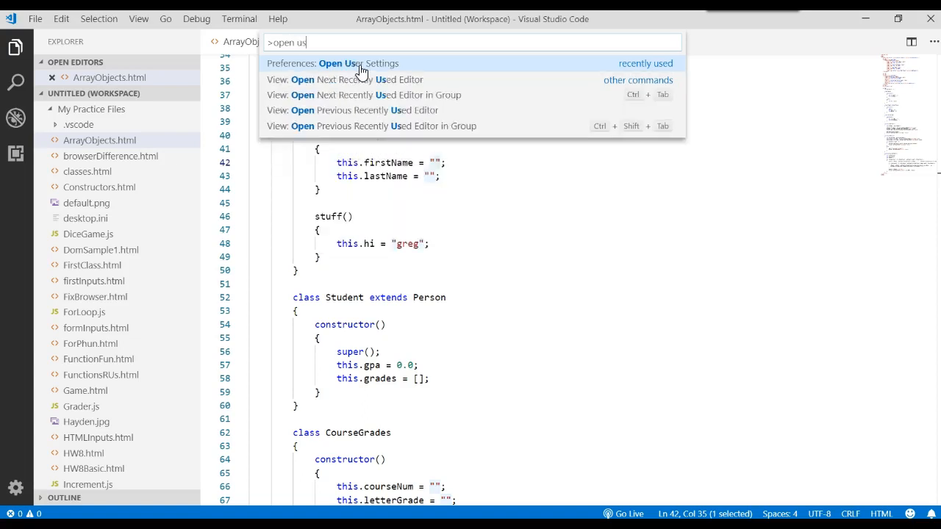
{"action": "type", "text": "er"}
{"action": "left_click", "coordinate": [359, 66]}
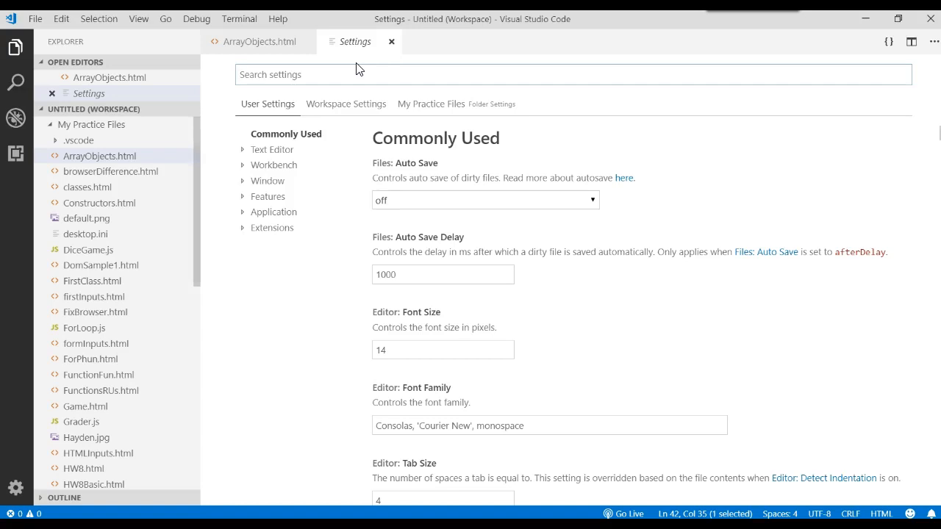
- Set Live Server Config's Custom Browser to firefox and return to ArrayObjects.html
{"action": "left_click", "coordinate": [272, 228]}
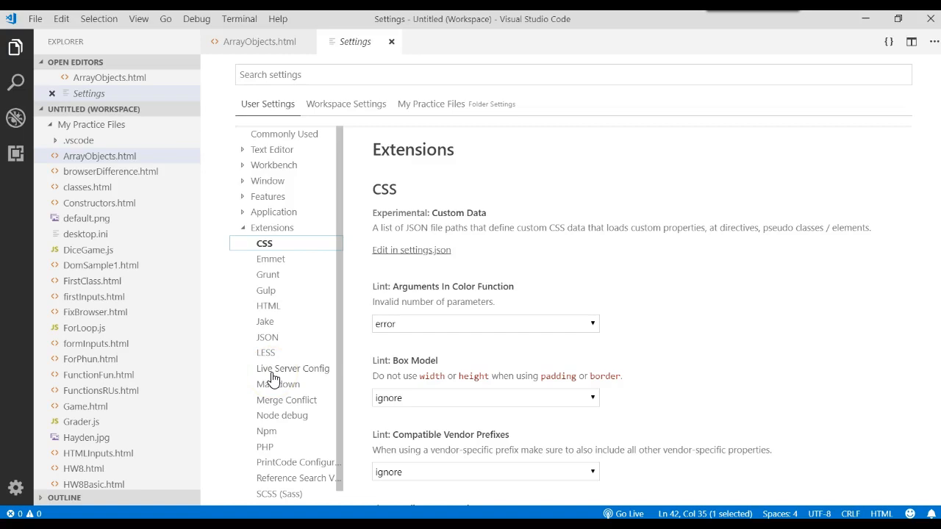
{"action": "left_click", "coordinate": [292, 368]}
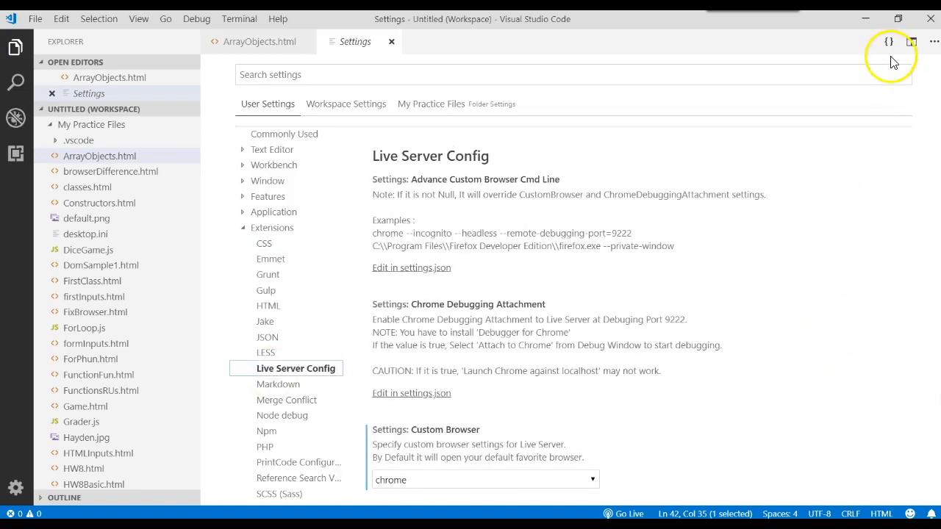
{"action": "left_click", "coordinate": [670, 250]}
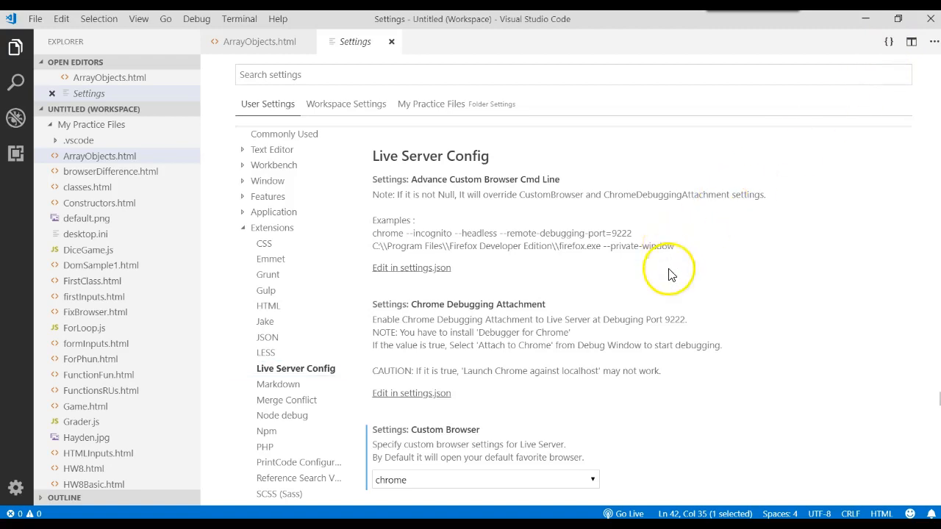
{"action": "mouse_move", "coordinate": [478, 452]}
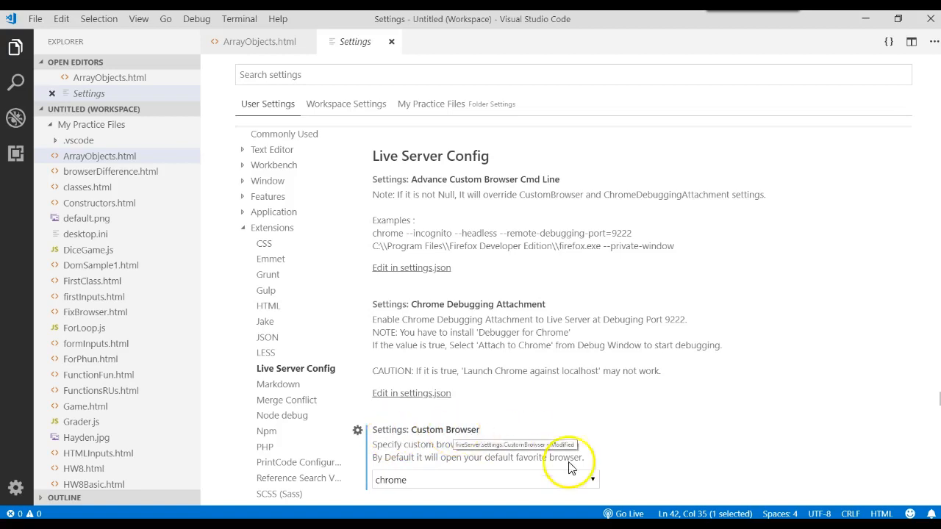
{"action": "left_click", "coordinate": [596, 481]}
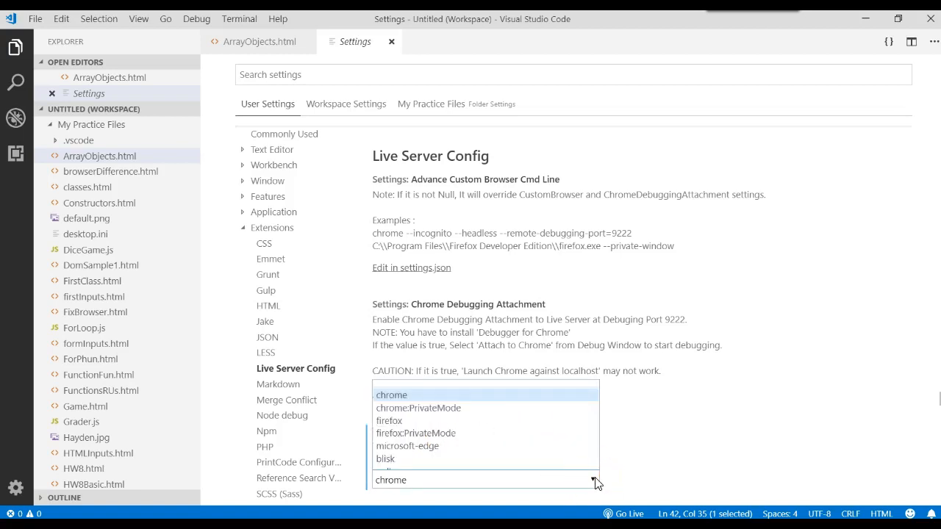
{"action": "left_click", "coordinate": [419, 421]}
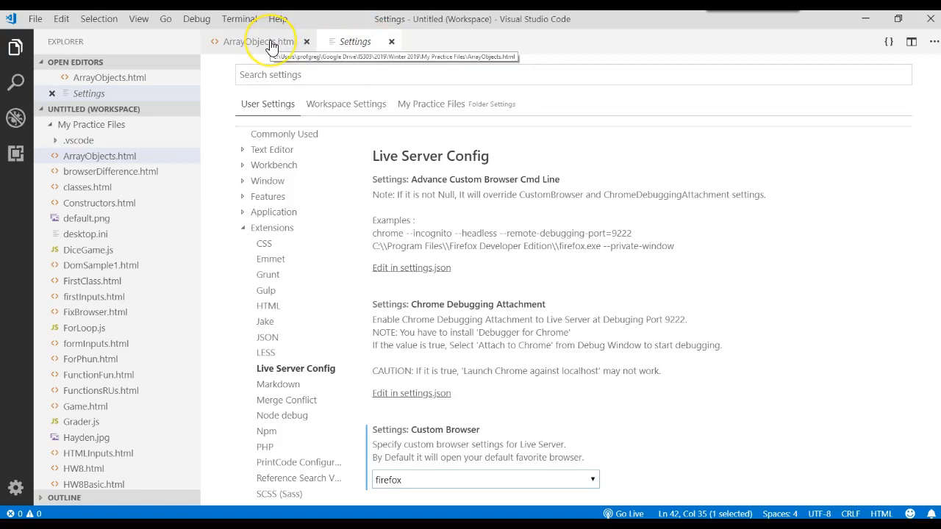
{"action": "left_click", "coordinate": [273, 41]}
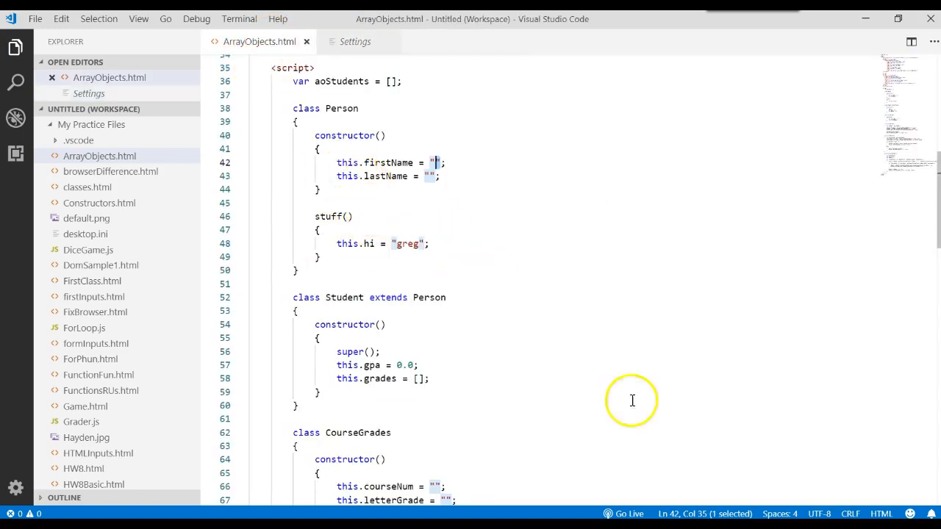
- Launch the page with Go Live, choose Not now on the default-browser prompt and maximize Firefox
{"action": "left_click", "coordinate": [629, 514]}
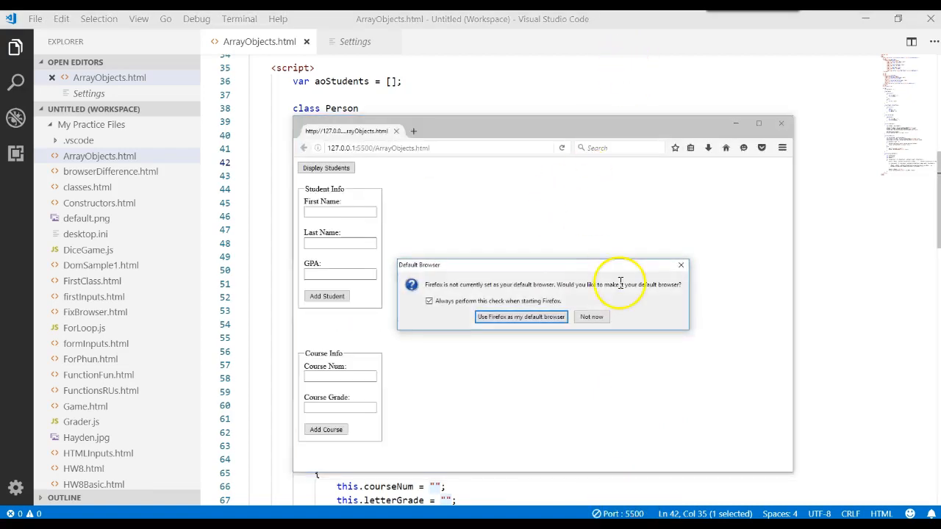
{"action": "left_click", "coordinate": [591, 317]}
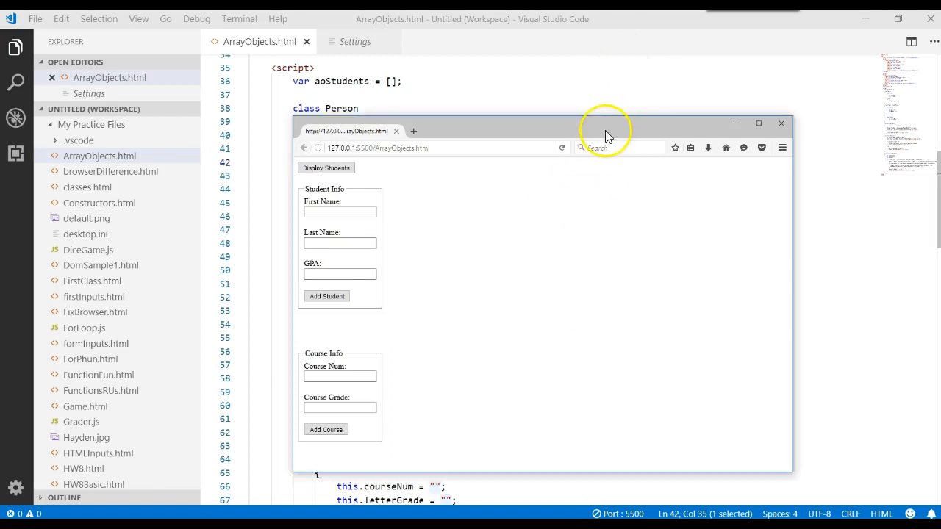
{"action": "left_click_drag", "start_coordinate": [608, 134], "coordinate": [463, 77]}
{"action": "left_click", "coordinate": [631, 81]}
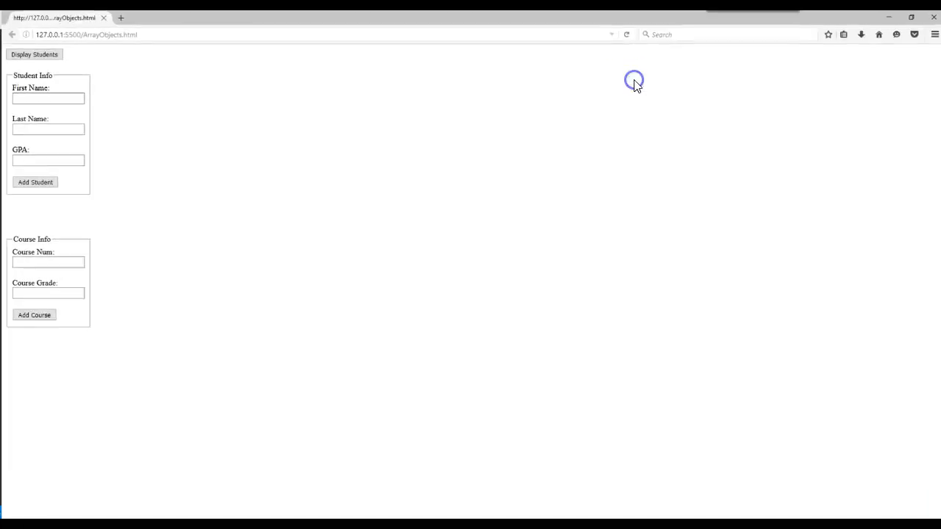
{"action": "left_click", "coordinate": [247, 132]}
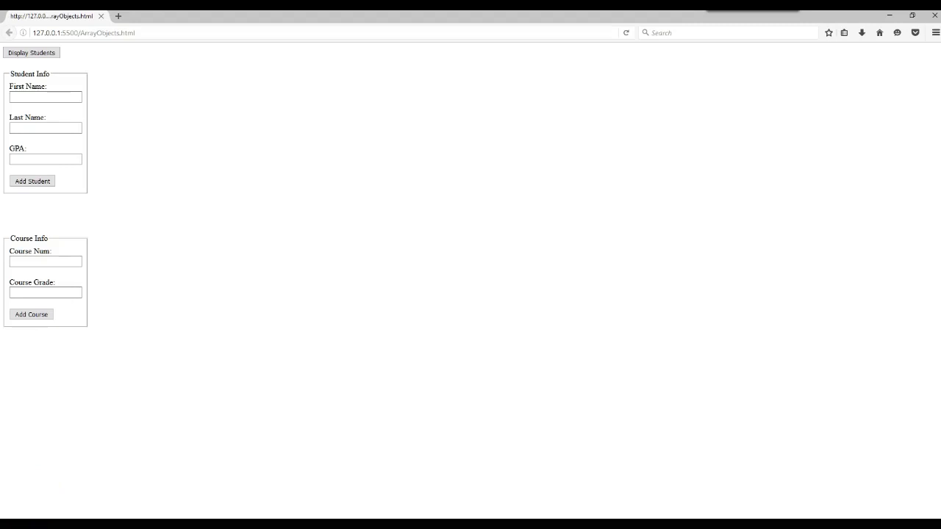
{"action": "right_click", "coordinate": [230, 200]}
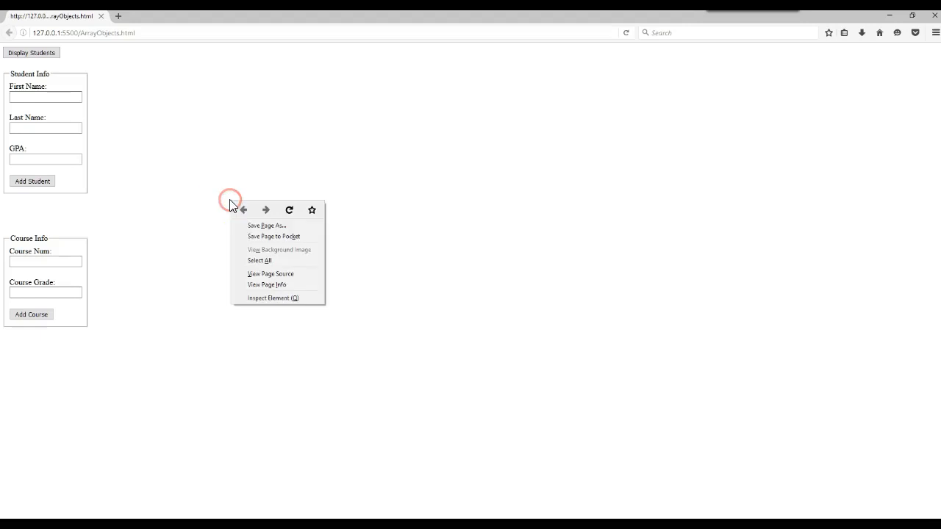
{"action": "left_click", "coordinate": [271, 299]}
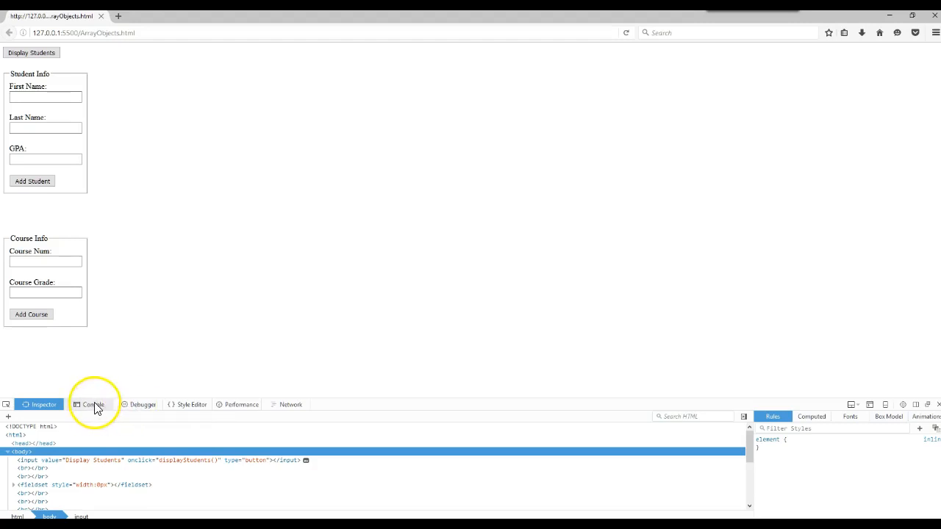
- Enter First Name buck, Last Name wheat, GPA 3.4 and submit with Add Student
{"action": "left_click", "coordinate": [44, 98]}
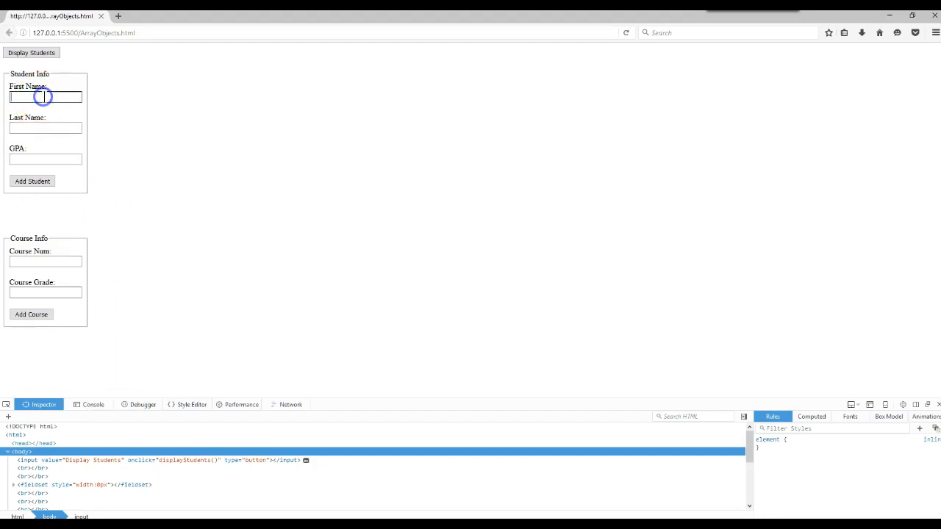
{"action": "type", "text": "buck"}
{"action": "key", "text": "Tab"}
{"action": "type", "text": "=whea"}
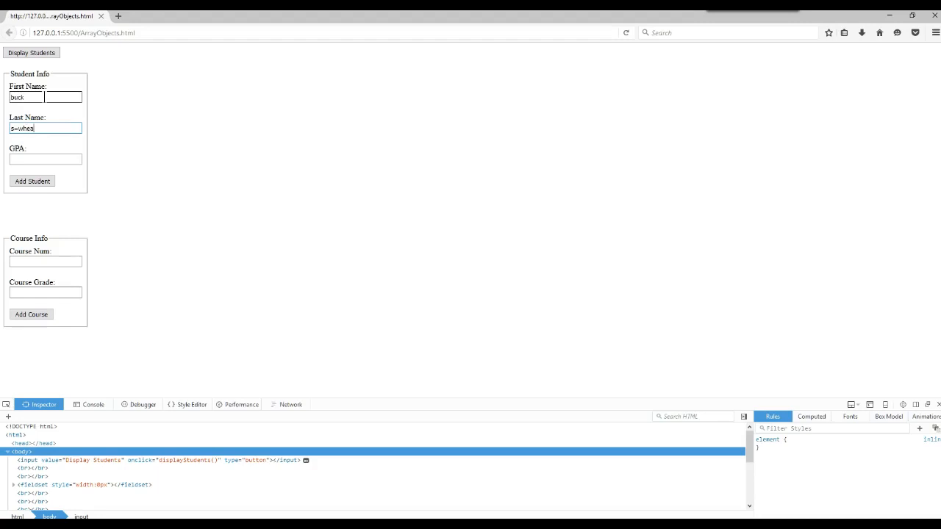
{"action": "key", "text": "BackSpace"}
{"action": "key", "text": "BackSpace"}
{"action": "key", "text": "BackSpace"}
{"action": "type", "text": "wh"}
{"action": "key", "text": "Tab"}
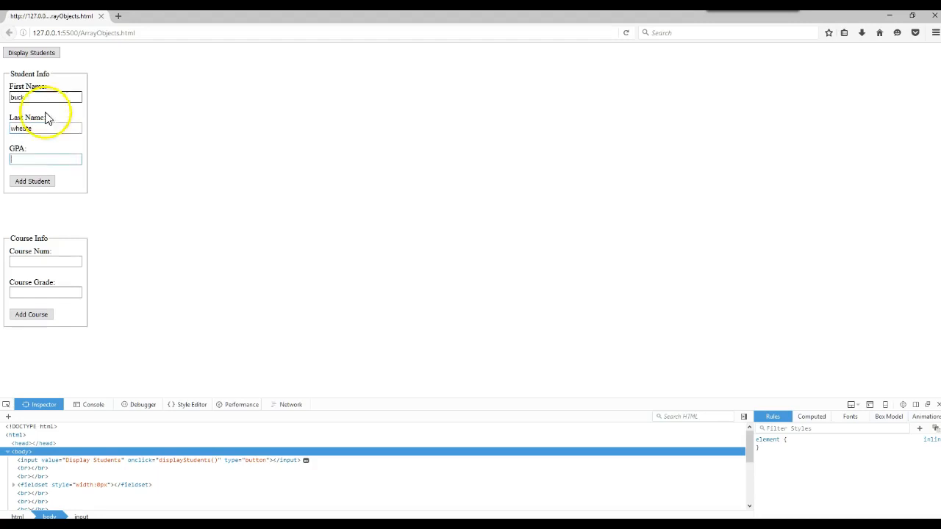
{"action": "left_click", "coordinate": [63, 127]}
{"action": "key", "text": "BackSpace"}
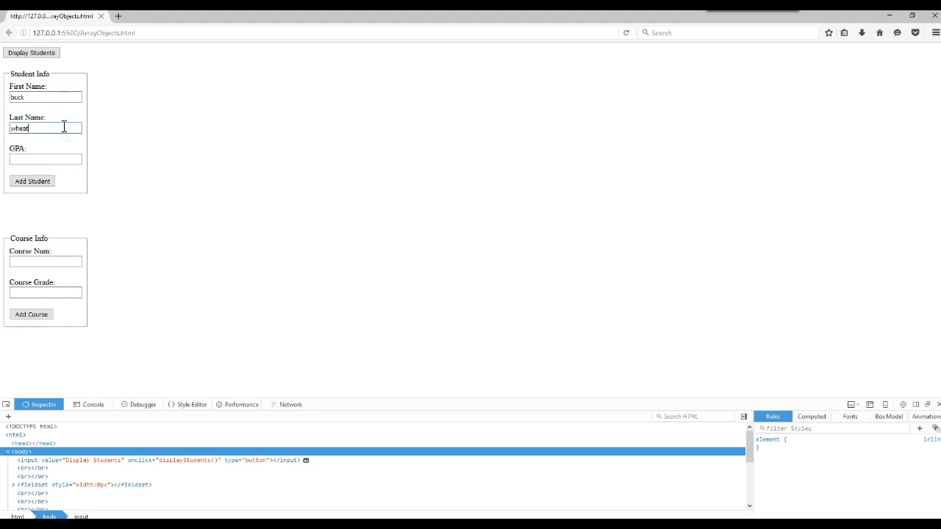
{"action": "left_click", "coordinate": [54, 160]}
{"action": "type", "text": "3.4"}
{"action": "left_click", "coordinate": [33, 182]}
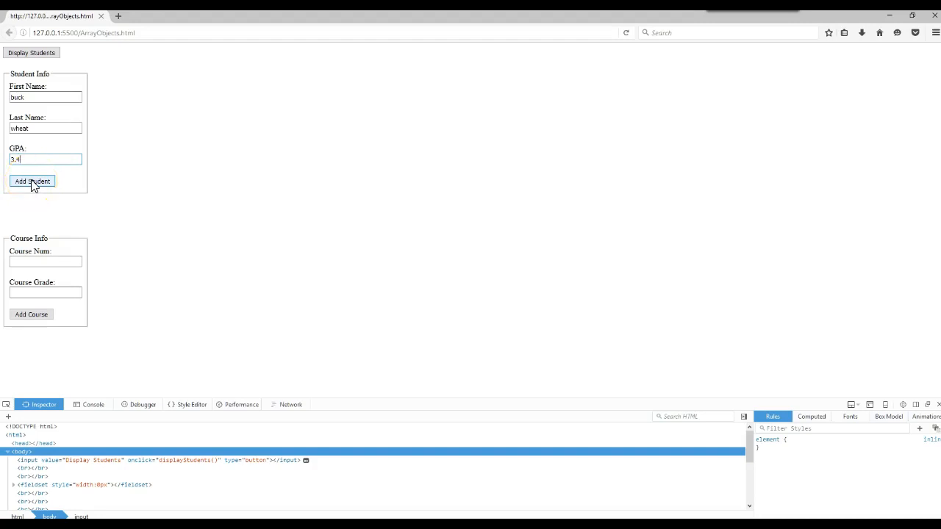
{"action": "left_click", "coordinate": [32, 182]}
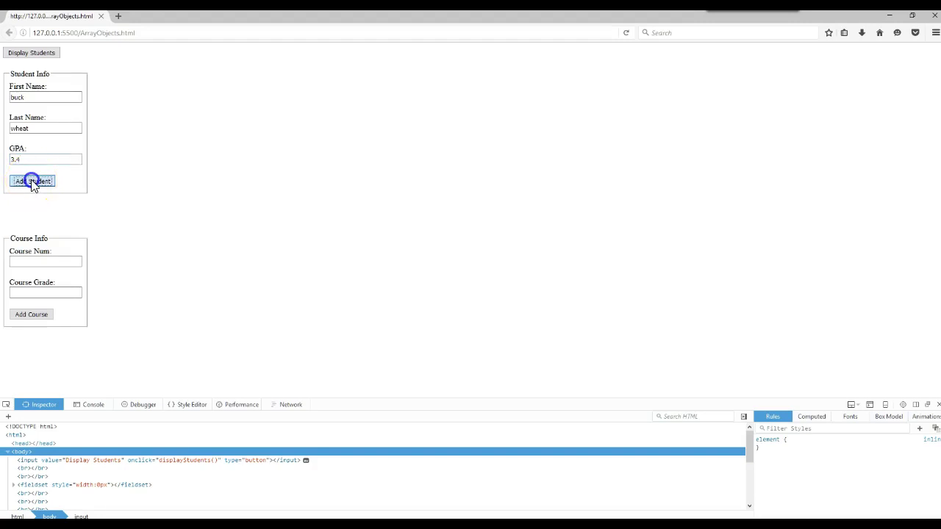
- Focus the Console command line and enter aostudents without evaluating it
{"action": "left_click", "coordinate": [92, 406]}
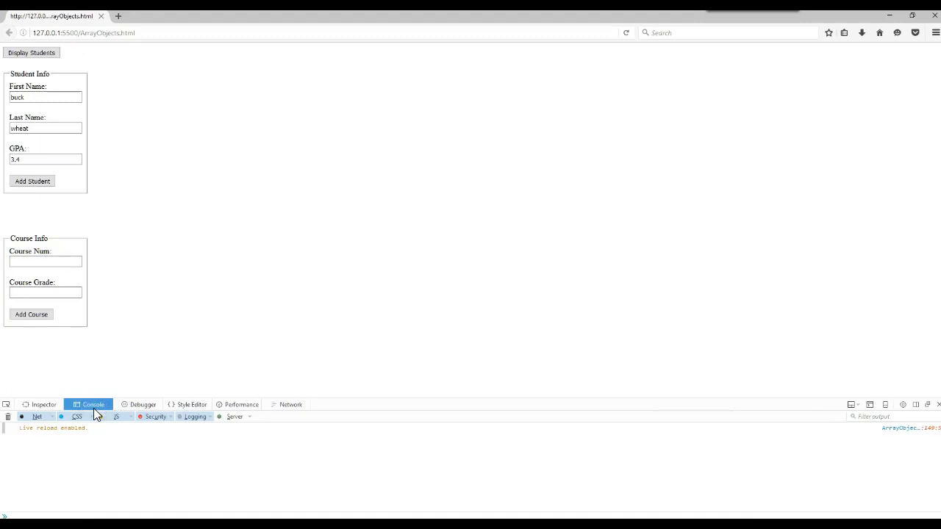
{"action": "left_click", "coordinate": [52, 507]}
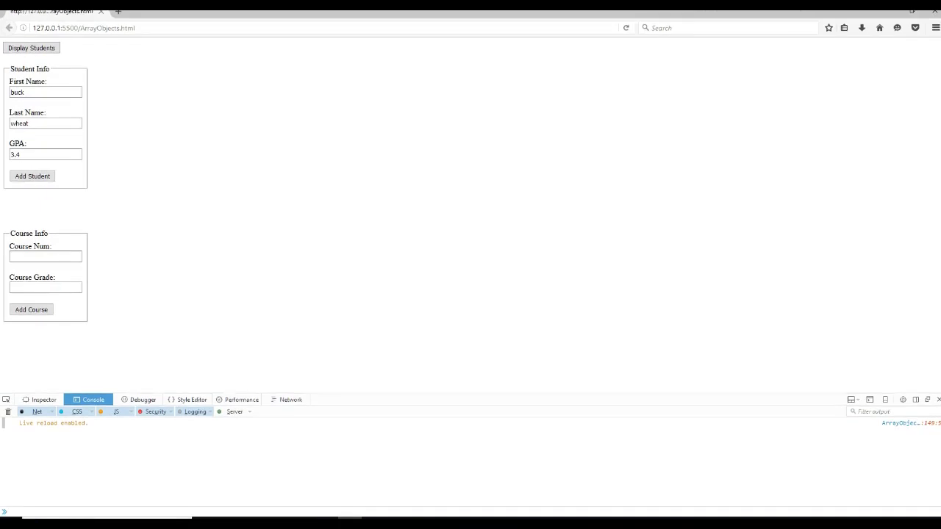
{"action": "left_click", "coordinate": [15, 508]}
{"action": "type", "text": "a"}
{"action": "type", "text": "ostudents"}
{"action": "key", "text": "alt+Tab"}
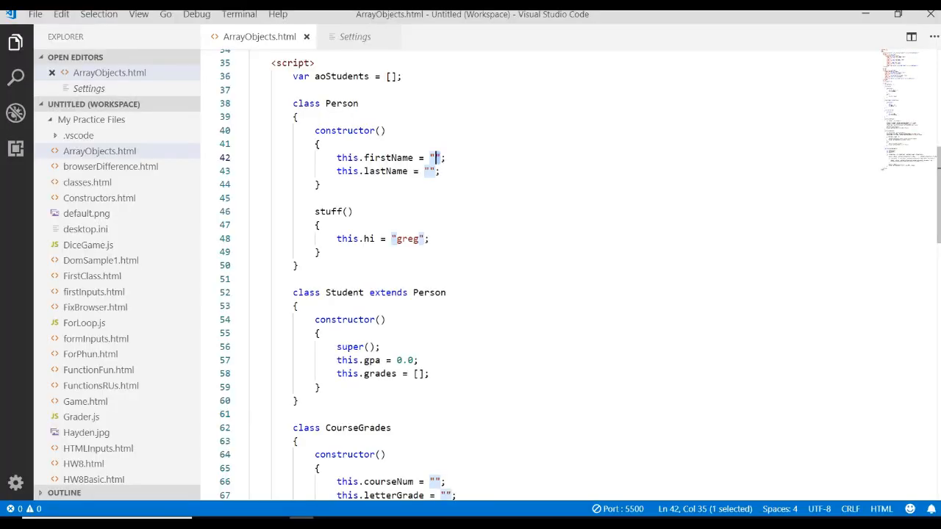
{"action": "left_click", "coordinate": [293, 77]}
{"action": "left_click_drag", "start_coordinate": [293, 76], "coordinate": [403, 76]}
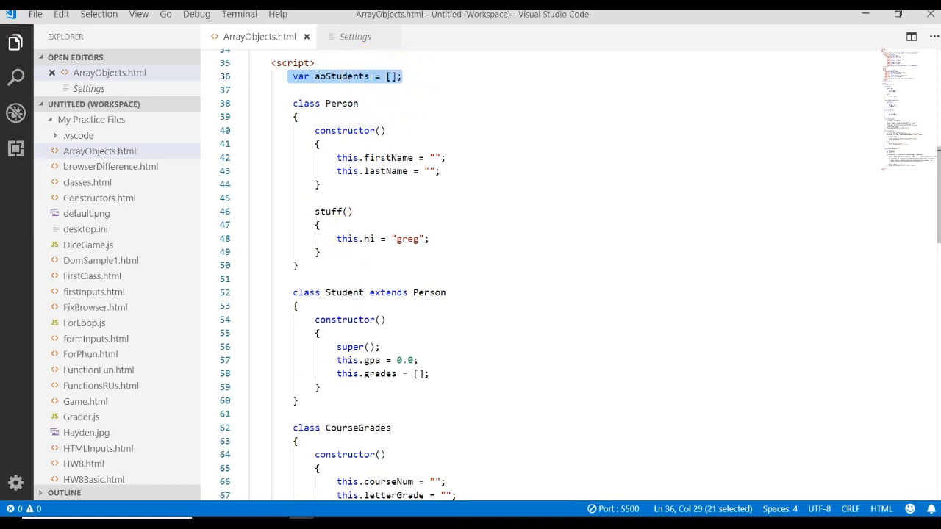
{"action": "key", "text": "alt+Tab"}
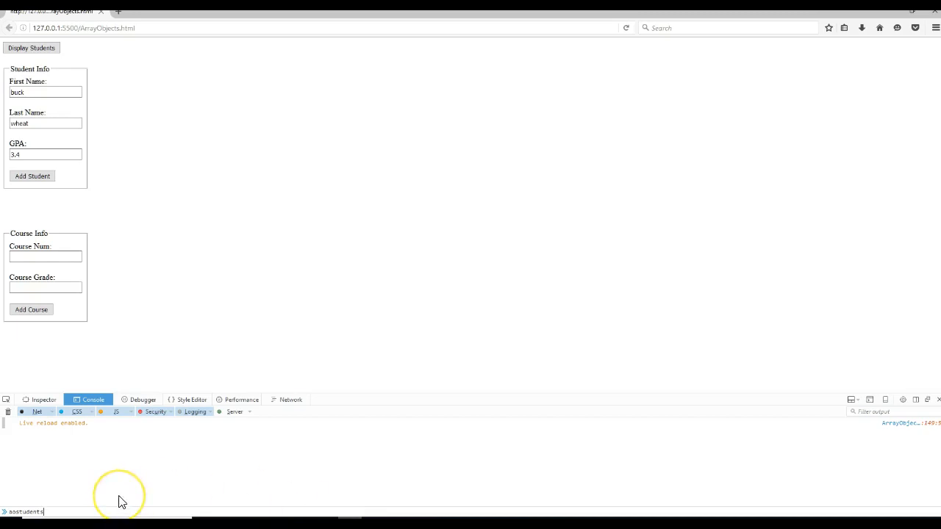
- Evaluate aostudents (undefined), then the corrected aoStudents[0] and expand it in the console
{"action": "key", "text": "Return"}
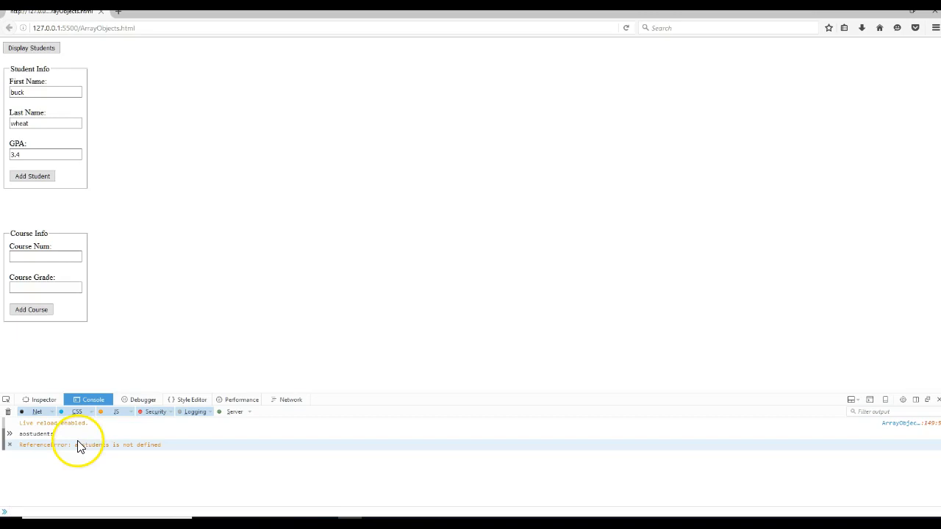
{"action": "left_click", "coordinate": [32, 508]}
{"action": "type", "text": "aoSt"}
{"action": "type", "text": "uden"}
{"action": "type", "text": "ts"}
{"action": "key", "text": "Return"}
{"action": "left_click", "coordinate": [9, 468]}
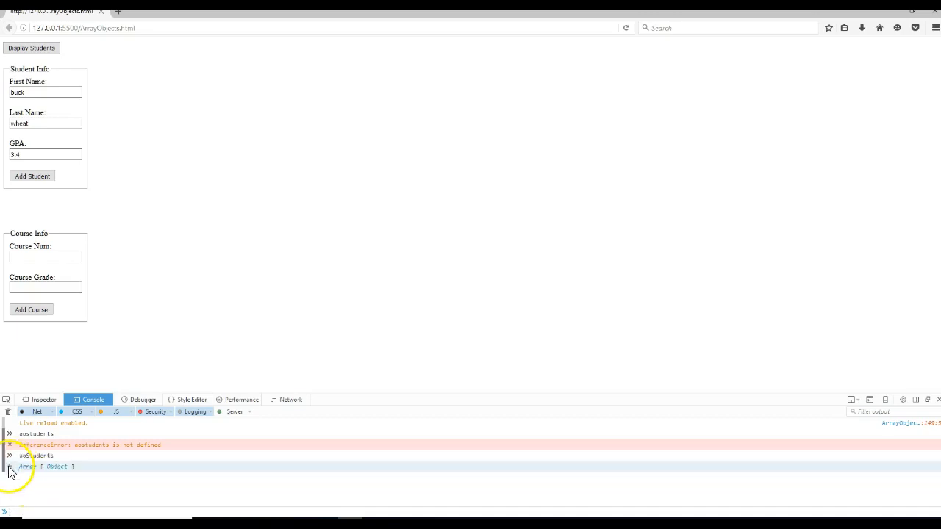
- Evaluate aoStudents[0] to show buck wheat with gpa 3.4 and an empty grades array
{"action": "left_click", "coordinate": [28, 511]}
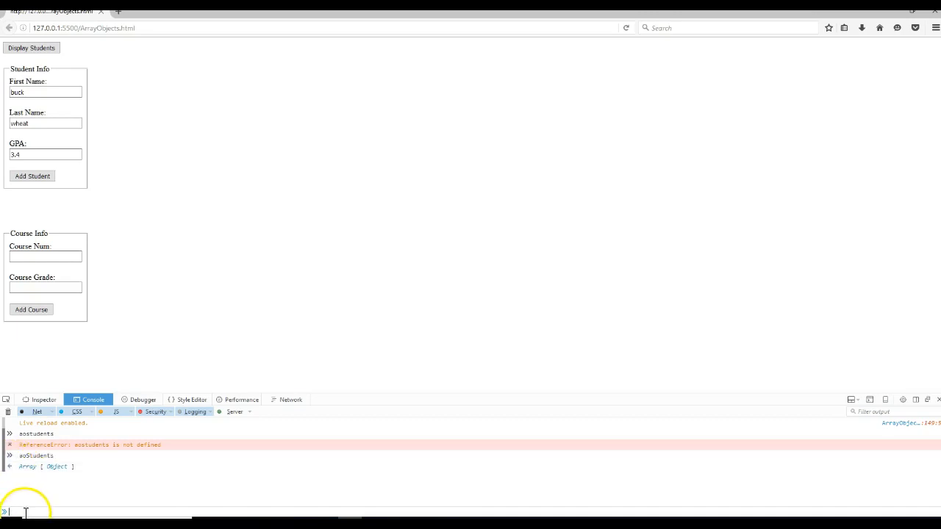
{"action": "type", "text": "aoStudents[0"}
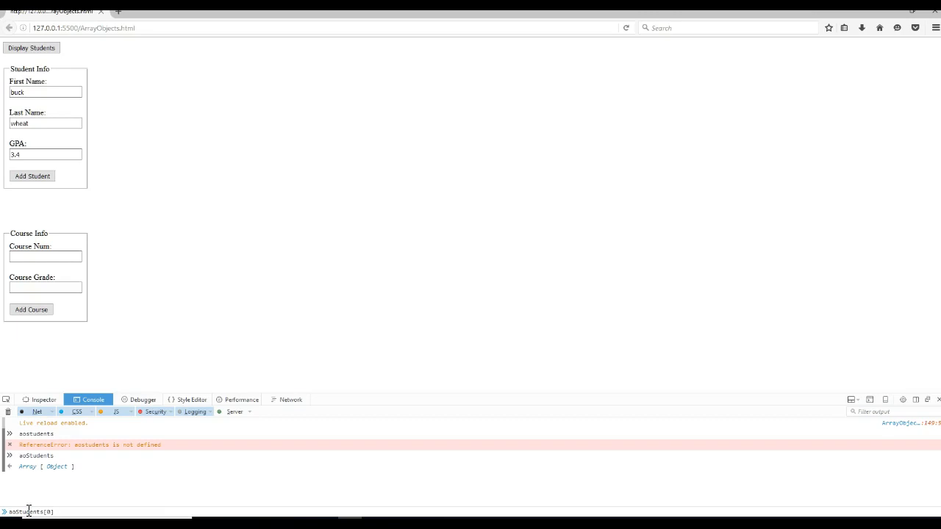
{"action": "key", "text": "Return"}
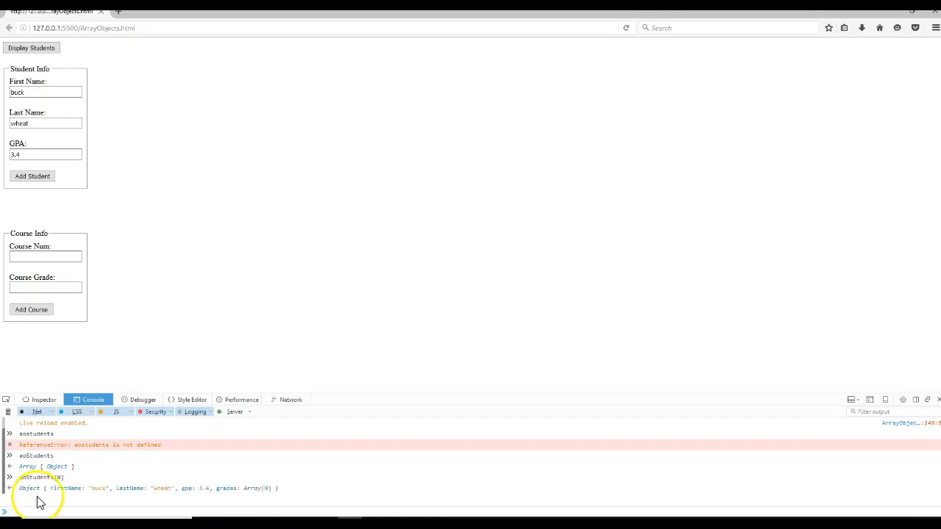
{"action": "left_click", "coordinate": [13, 489]}
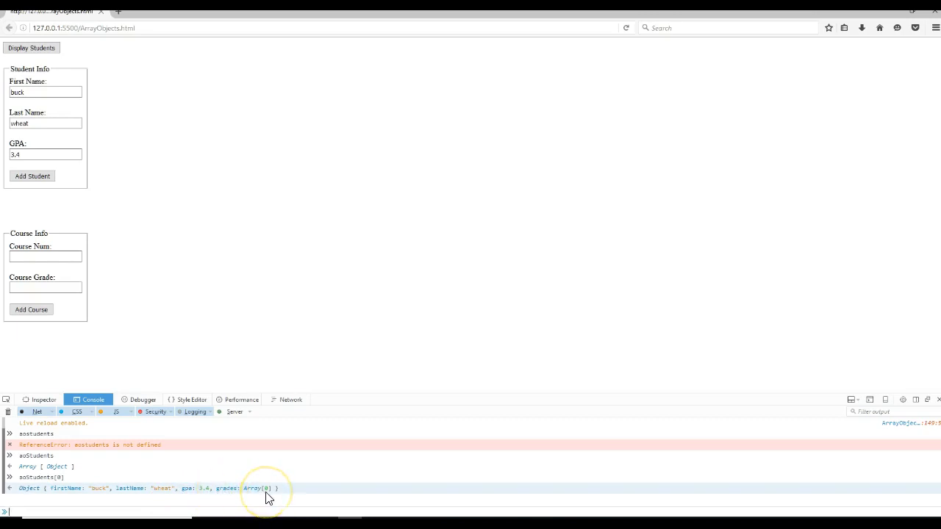
- Add course 1 with grade A to the student on the page, then re-display aoStudents[0] with its grades
{"action": "left_click", "coordinate": [44, 255]}
{"action": "type", "text": "1"}
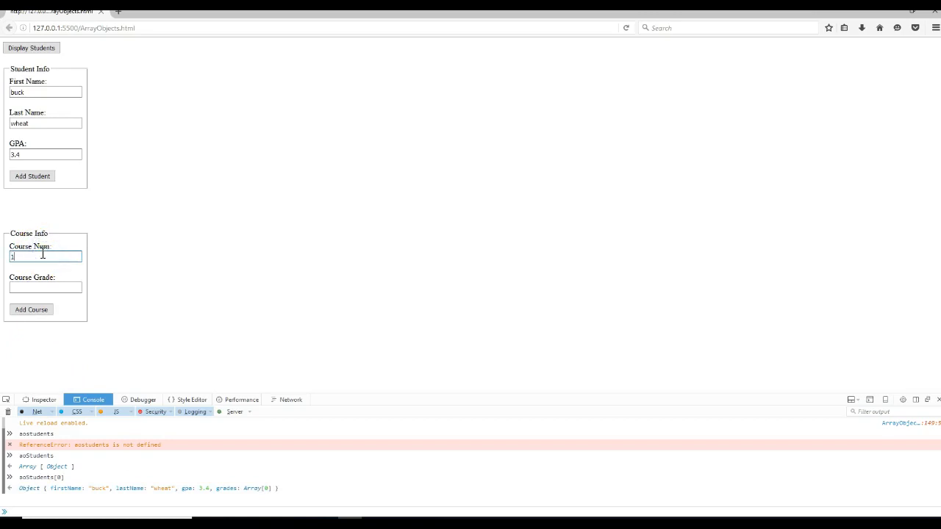
{"action": "left_click", "coordinate": [43, 287]}
{"action": "left_click", "coordinate": [32, 310]}
{"action": "left_click", "coordinate": [64, 513]}
{"action": "key", "text": "Up"}
{"action": "key", "text": "Return"}
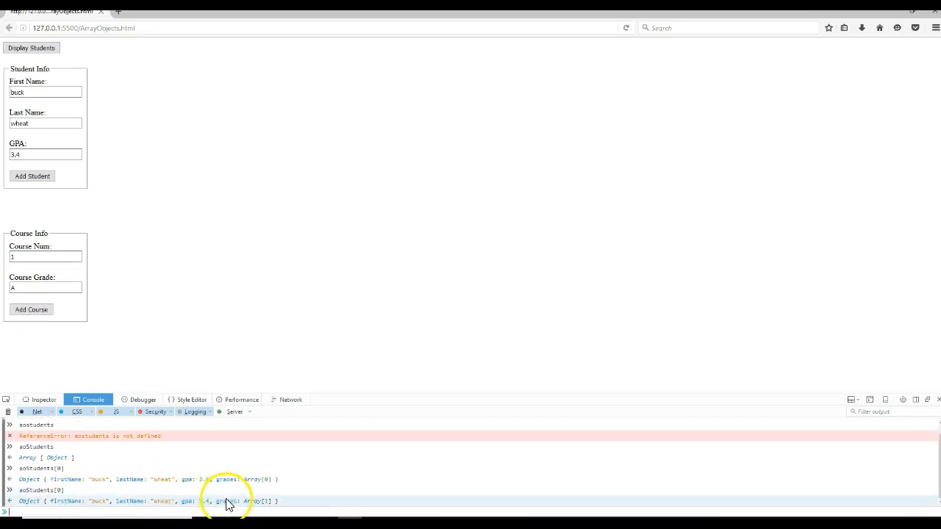
- Evaluate aoStudents[0].grades and aoStudents[0].grades[0], showing courseNum 1 with letterGrade A
{"action": "left_click", "coordinate": [261, 511]}
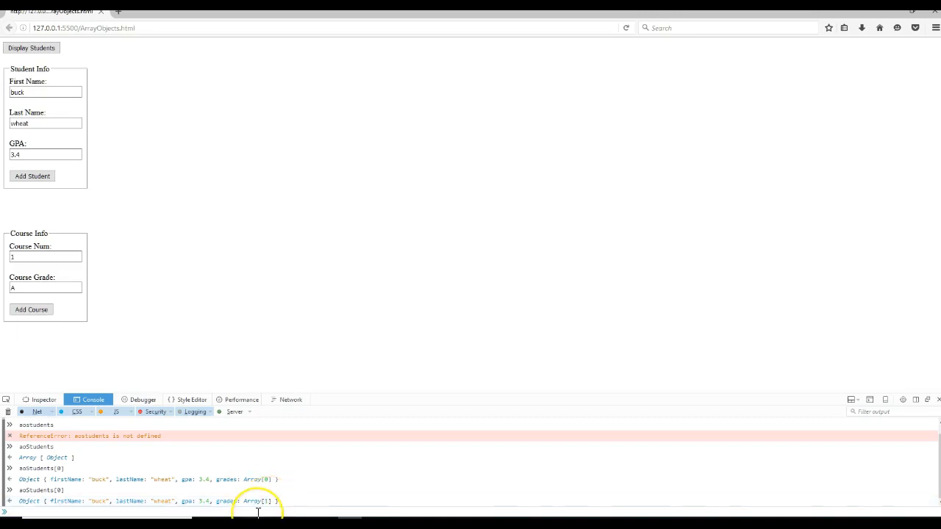
{"action": "key", "text": "Up"}
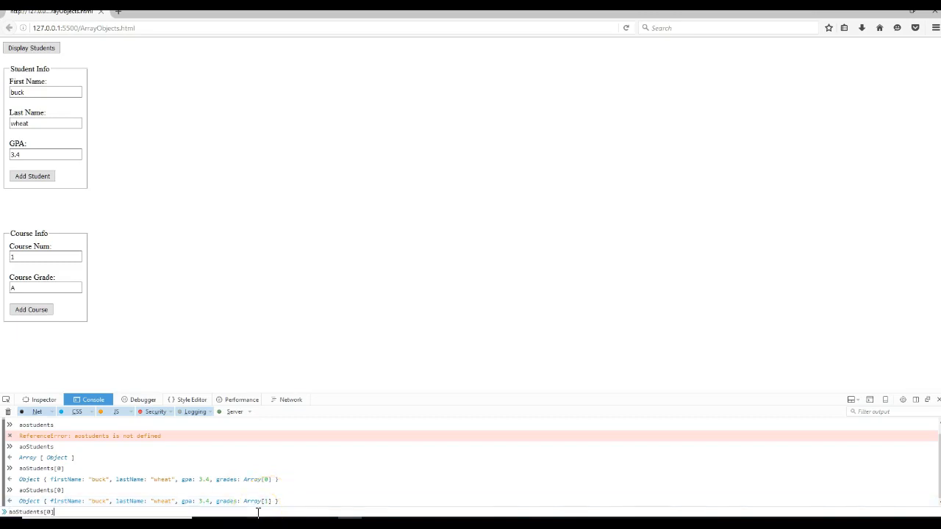
{"action": "type", "text": ".grades"}
{"action": "key", "text": "Return"}
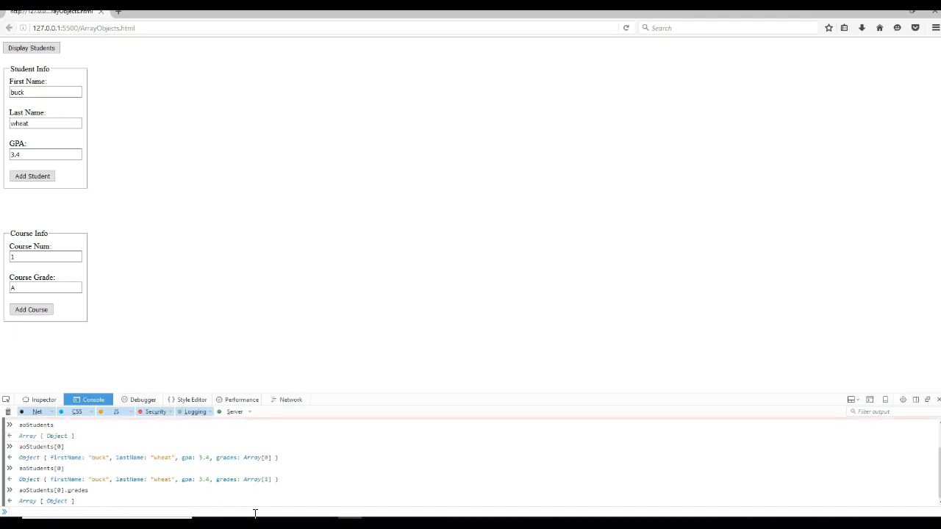
{"action": "key", "text": "Up"}
{"action": "key", "text": "Return"}
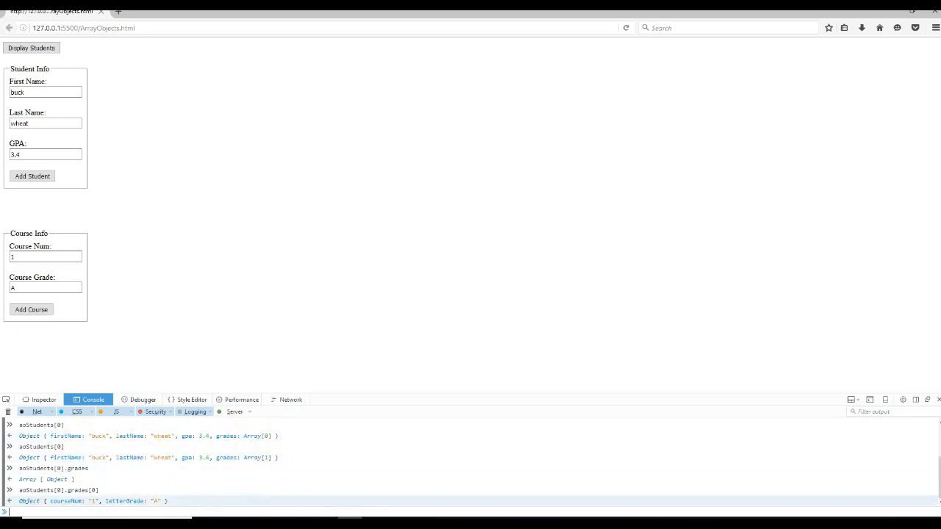
- Review the firstName/lastName and gpa/grades assignments in ArrayObjects.html, then return to the Firefox console
{"action": "key", "text": "alt+Tab"}
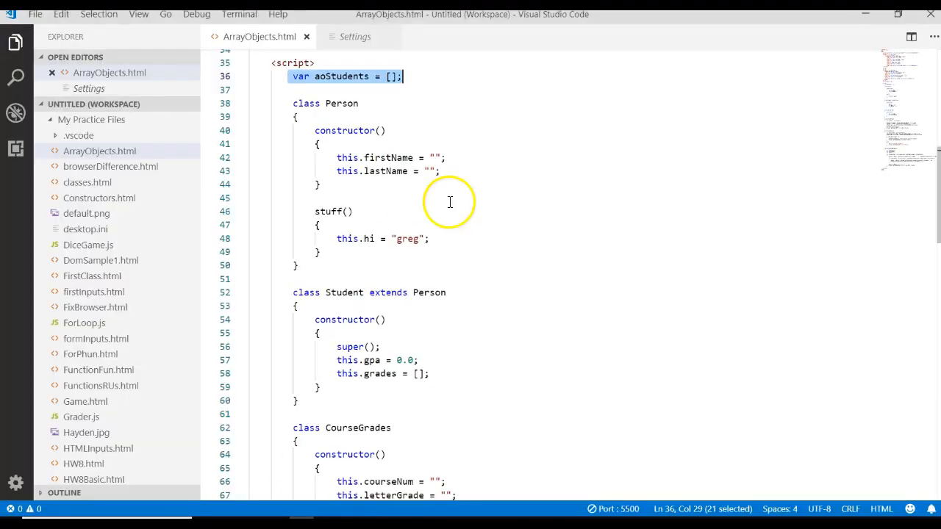
{"action": "left_click", "coordinate": [327, 144]}
{"action": "left_click_drag", "start_coordinate": [337, 157], "coordinate": [447, 170]}
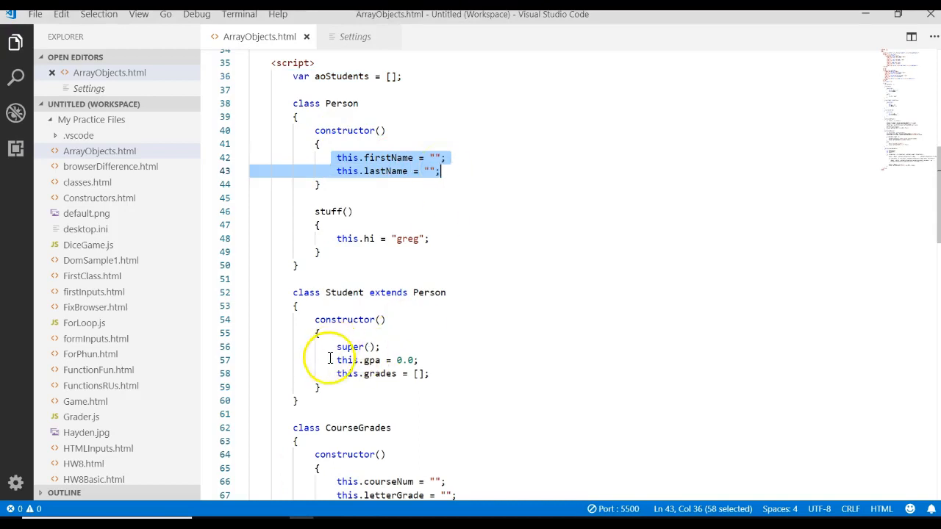
{"action": "left_click_drag", "start_coordinate": [336, 360], "coordinate": [431, 374]}
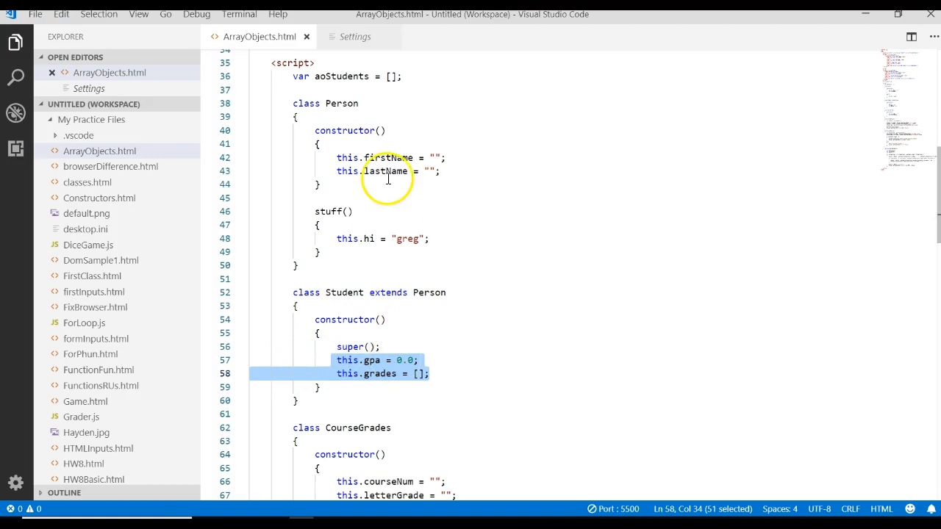
{"action": "mouse_move", "coordinate": [336, 157]}
{"action": "left_mouse_down"}
{"action": "mouse_move", "coordinate": [441, 158]}
{"action": "mouse_move", "coordinate": [453, 170]}
{"action": "left_mouse_up"}
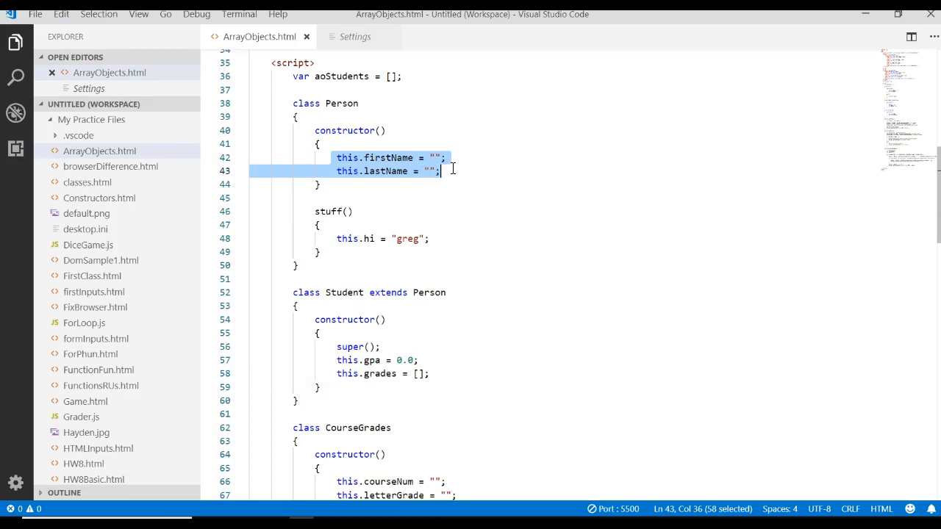
{"action": "left_click", "coordinate": [300, 117]}
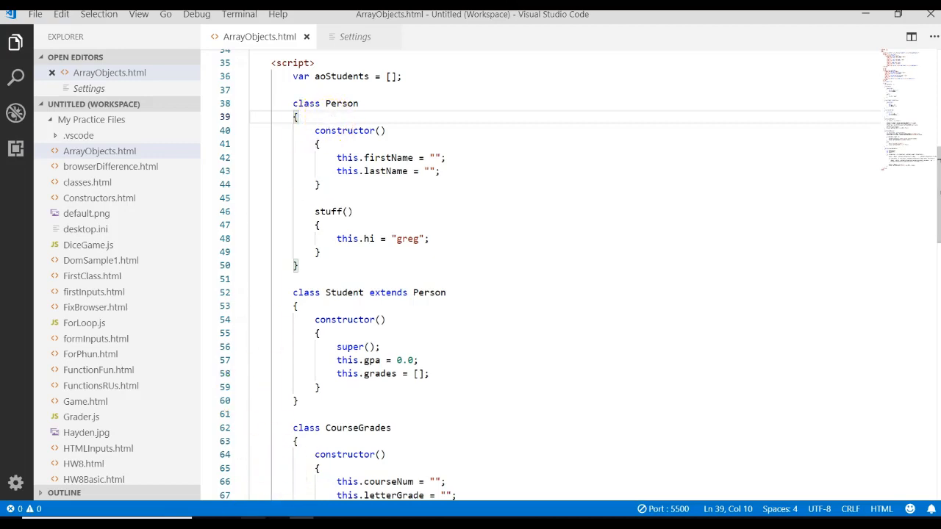
{"action": "key", "text": "alt+Tab"}
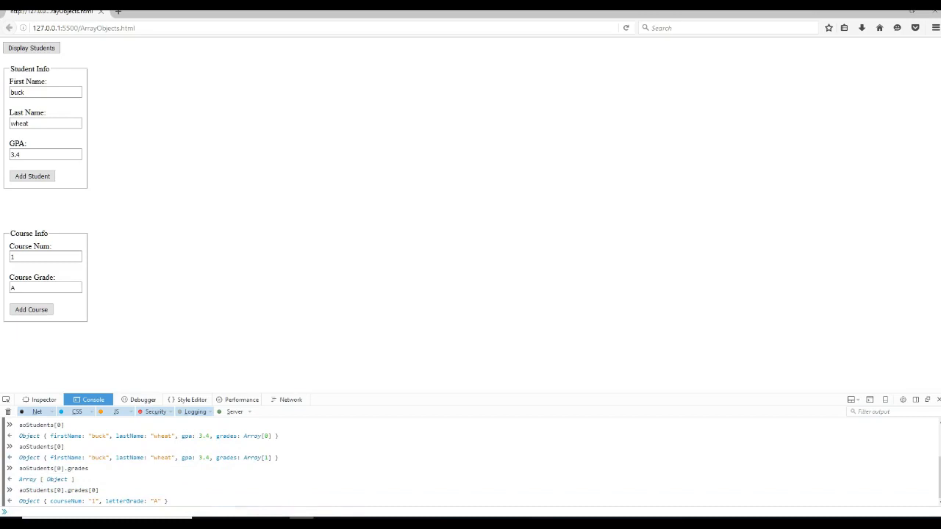
{"action": "right_click", "coordinate": [301, 520]}
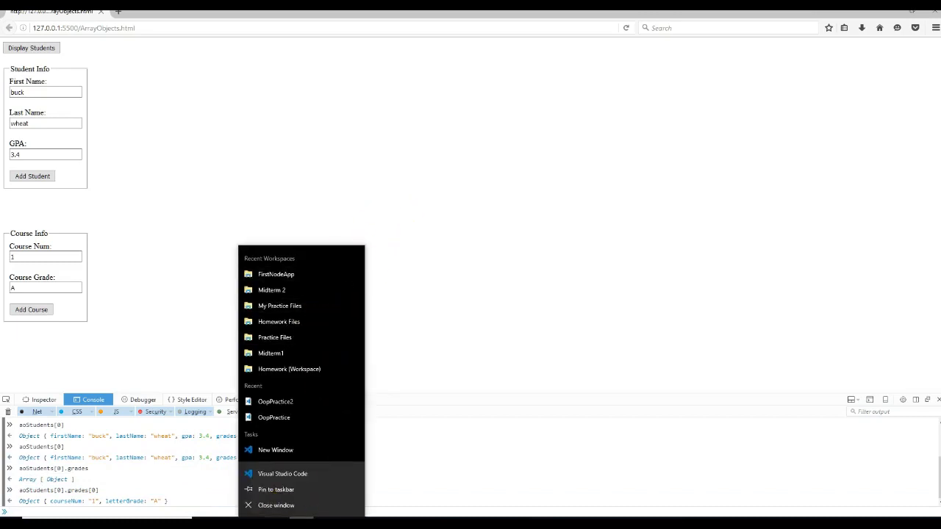
{"action": "key", "text": "Escape"}
{"action": "left_click", "coordinate": [301, 520]}
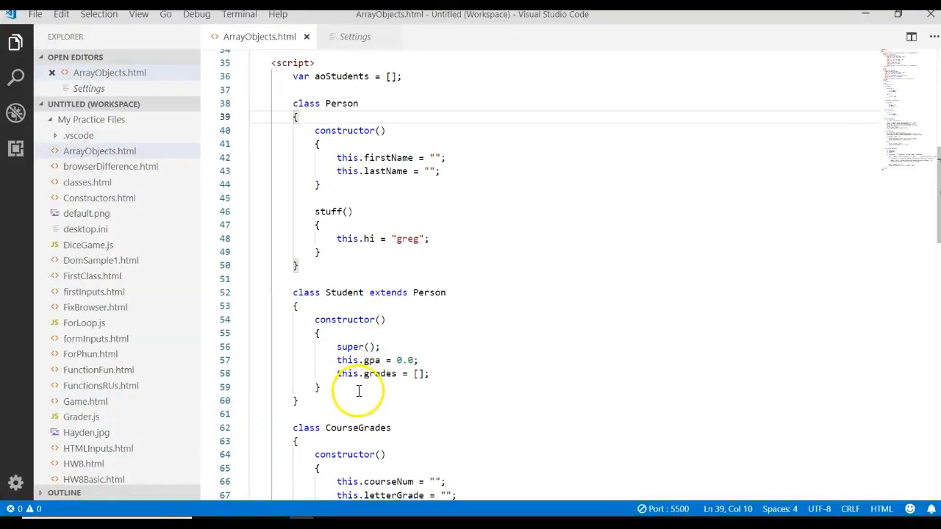
{"action": "left_click_drag", "start_coordinate": [337, 239], "coordinate": [434, 239]}
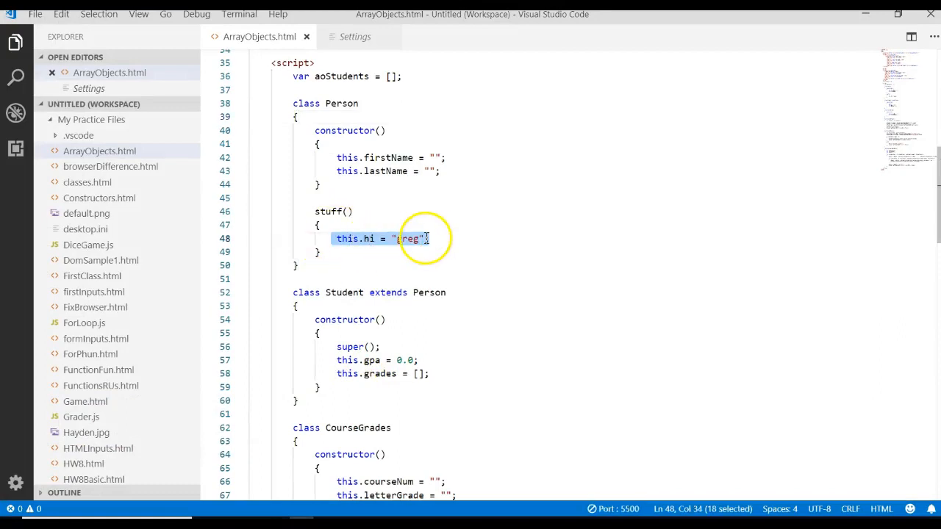
{"action": "left_click_drag", "start_coordinate": [314, 212], "coordinate": [354, 212]}
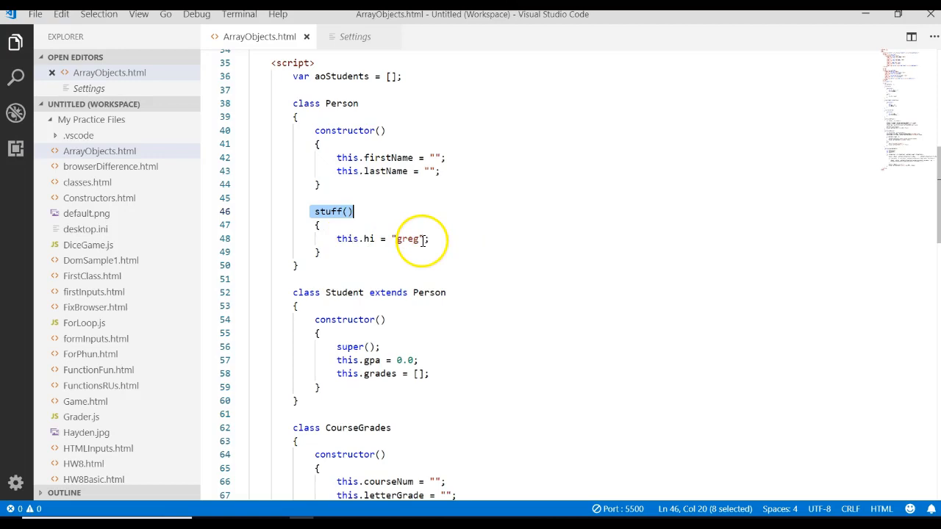
{"action": "left_click", "coordinate": [400, 199]}
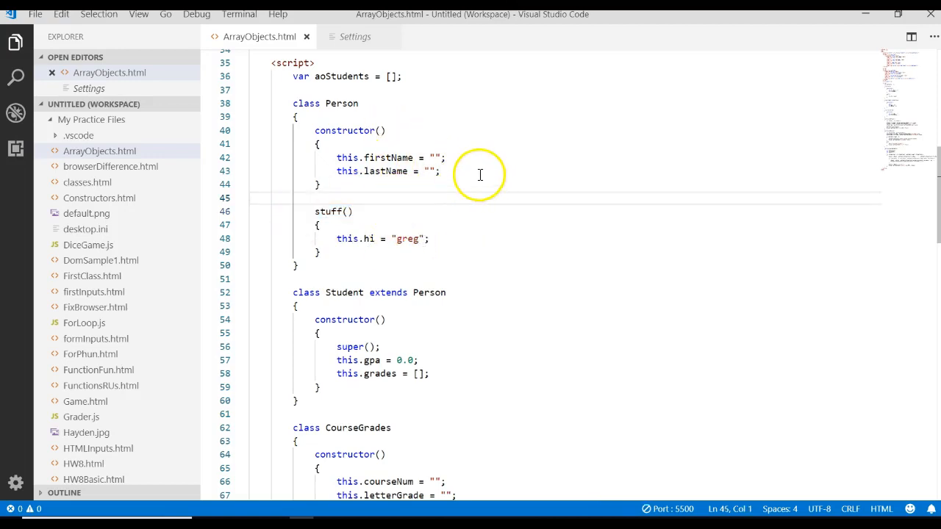
{"action": "left_click", "coordinate": [352, 522]}
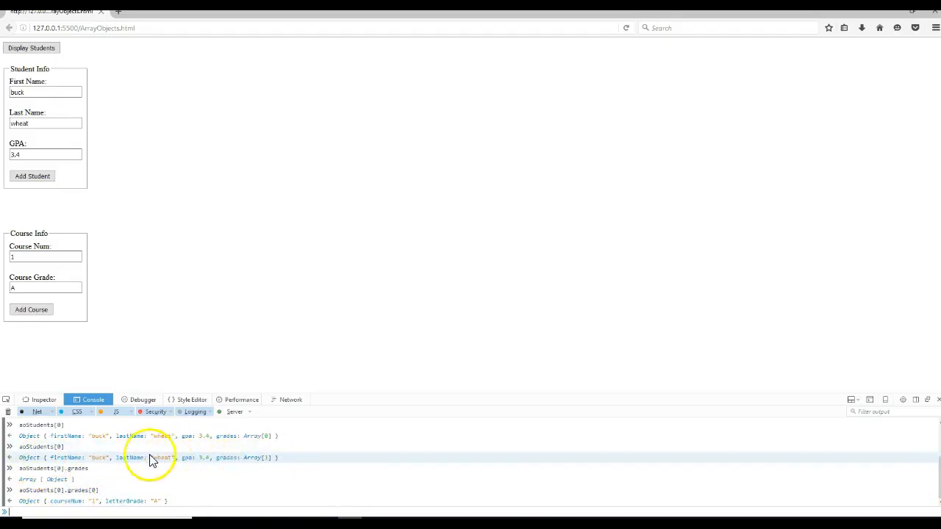
- Run aoStudents[0].stuff() in the console, returning undefined
{"action": "left_click", "coordinate": [51, 511]}
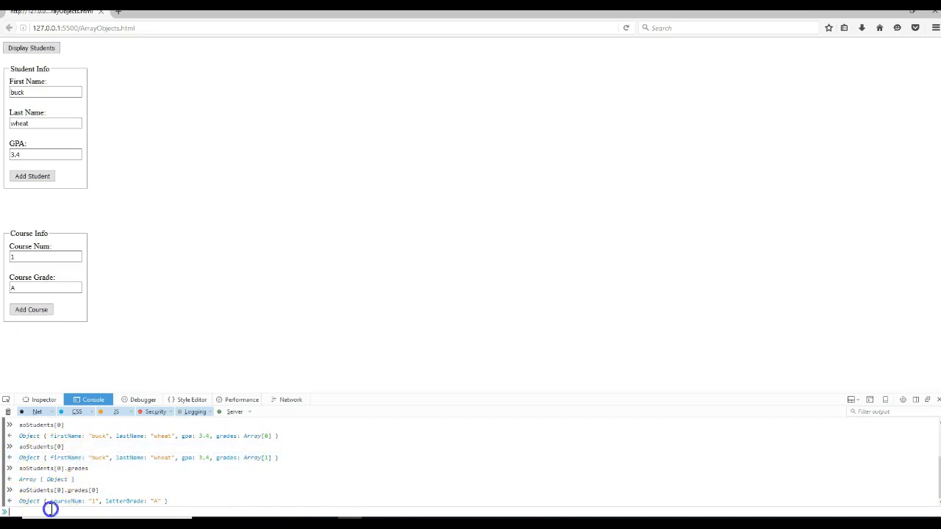
{"action": "type", "text": "aoStudents[0"}
{"action": "left_click", "coordinate": [67, 507]}
{"action": "type", "text": ".stuff"}
{"action": "type", "text": "();"}
{"action": "key", "text": "Return"}
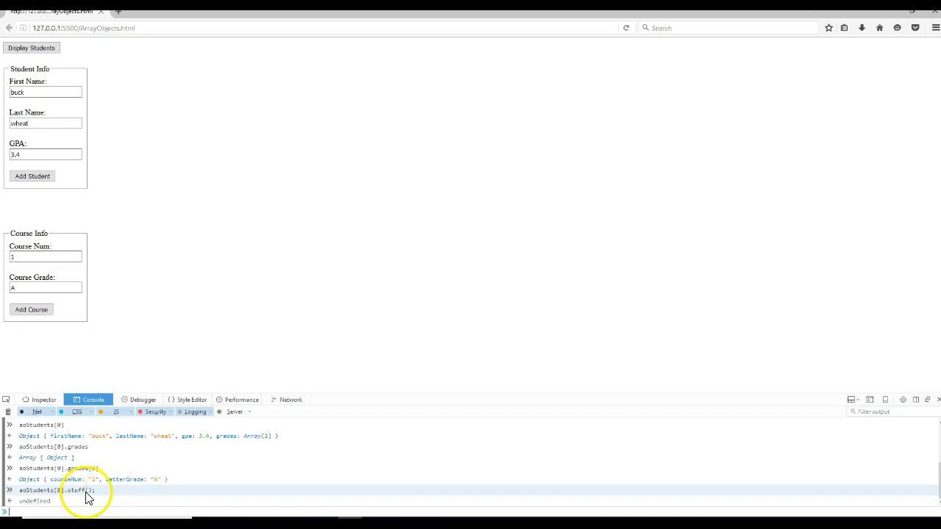
- Re-display aoStudents[0] and point out the new hi: "greg" attribute on buck wheat's object
{"action": "key", "text": "Up"}
{"action": "key", "text": "Up"}
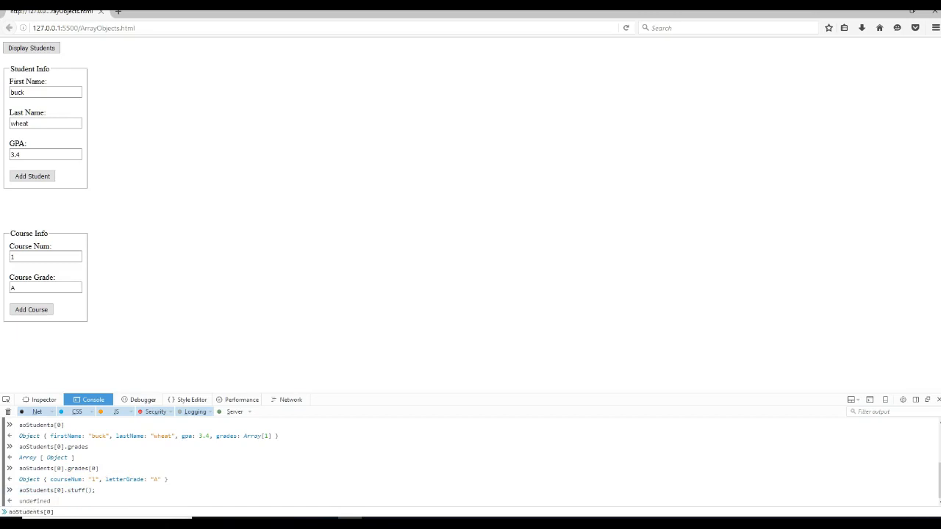
{"action": "key", "text": "Return"}
{"action": "left_click", "coordinate": [286, 501]}
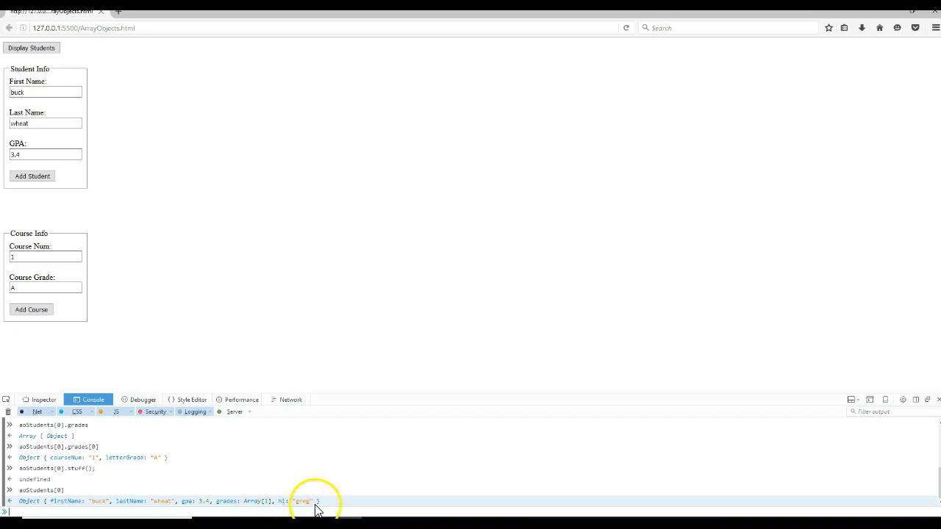
{"action": "left_click", "coordinate": [320, 481]}
{"action": "left_click", "coordinate": [411, 380]}
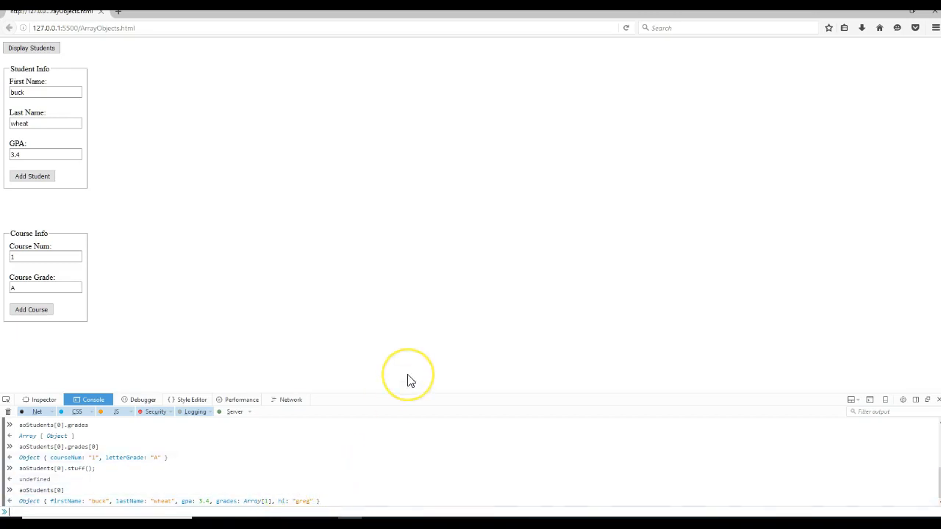
{"action": "key", "text": "alt+Tab"}
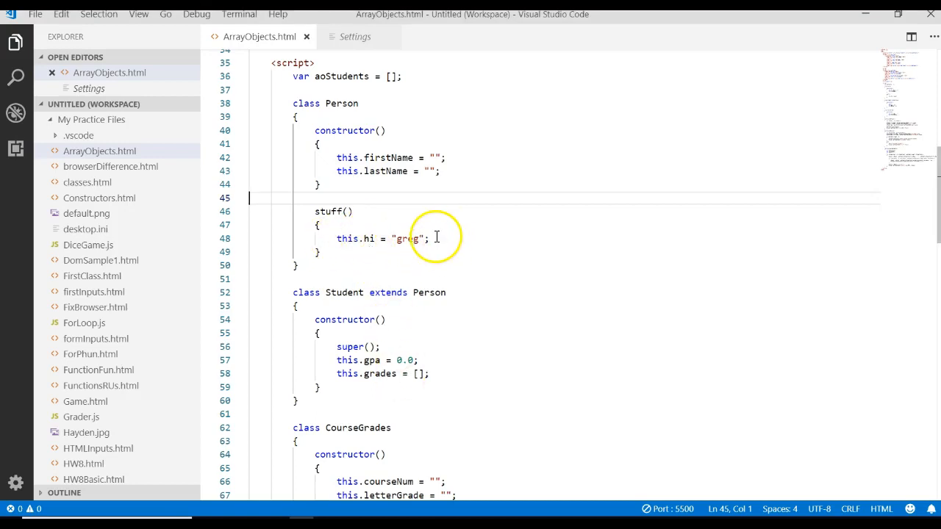
{"action": "right_click", "coordinate": [332, 239]}
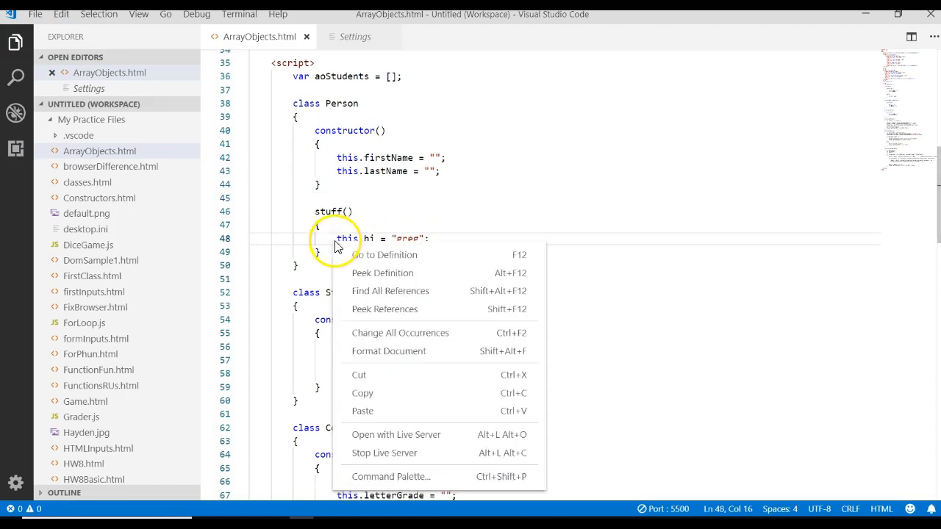
{"action": "key", "text": "Escape"}
{"action": "left_click_drag", "start_coordinate": [336, 239], "coordinate": [456, 234]}
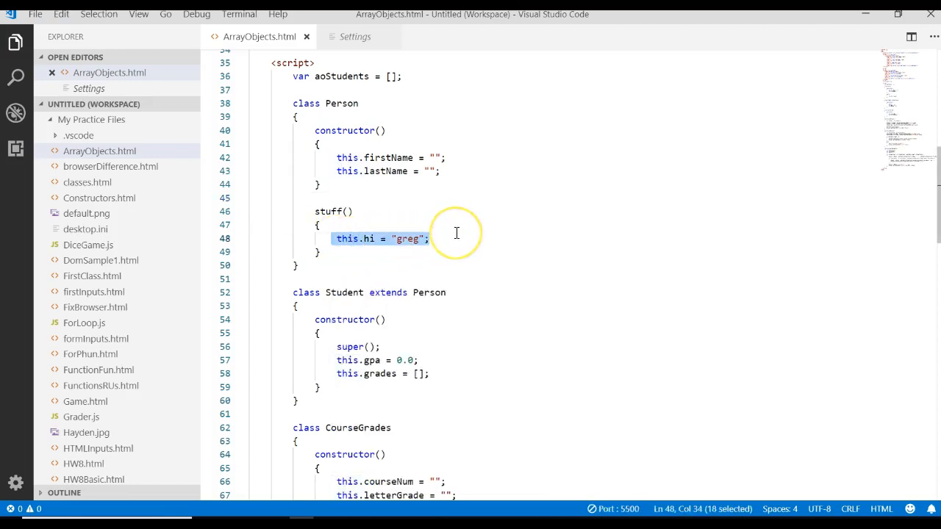